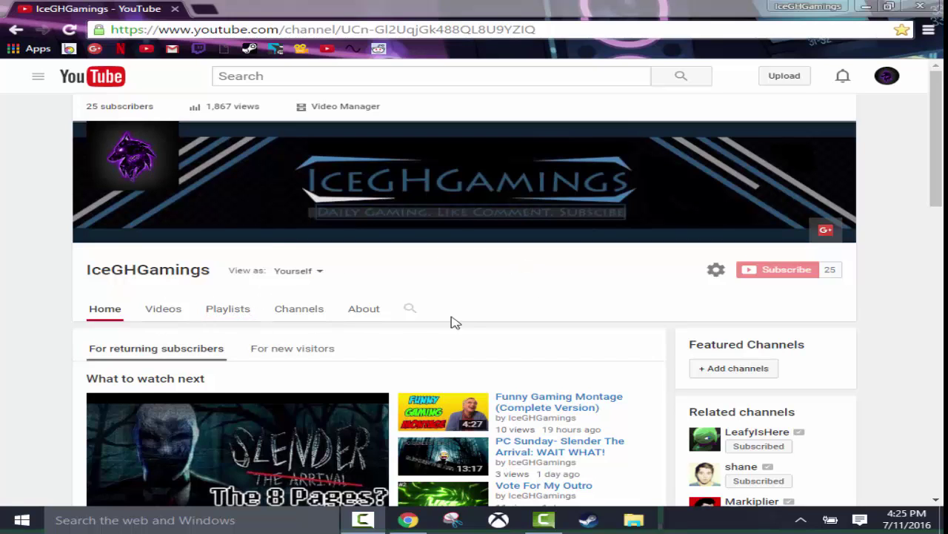
Scroll the IceGHGamings home page to find Vote For My Outro under What to watch next
scroll(482, 275, down, 1)
scroll(445, 237, up, 1)
scroll(476, 299, down, 2)
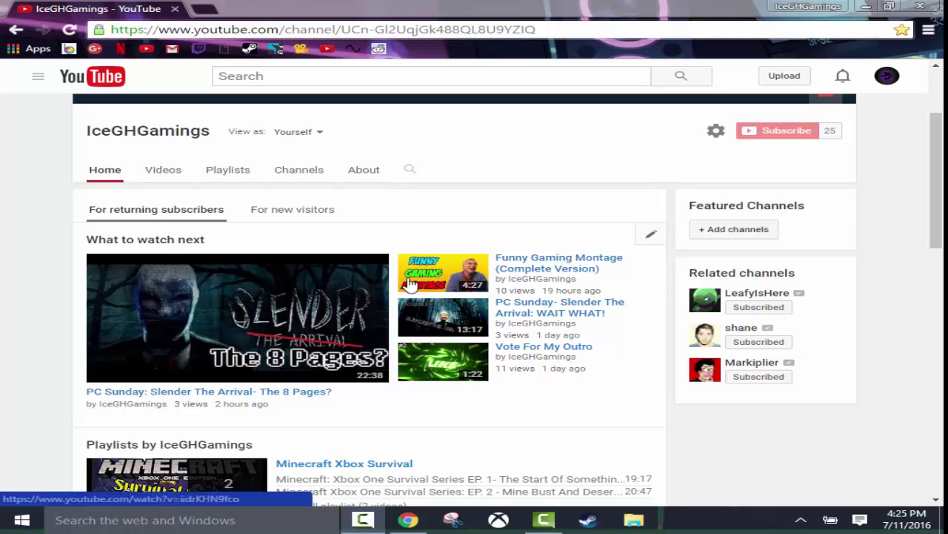
Open Vote For My Outro and get past the pre-roll ad to the main video
click(478, 360)
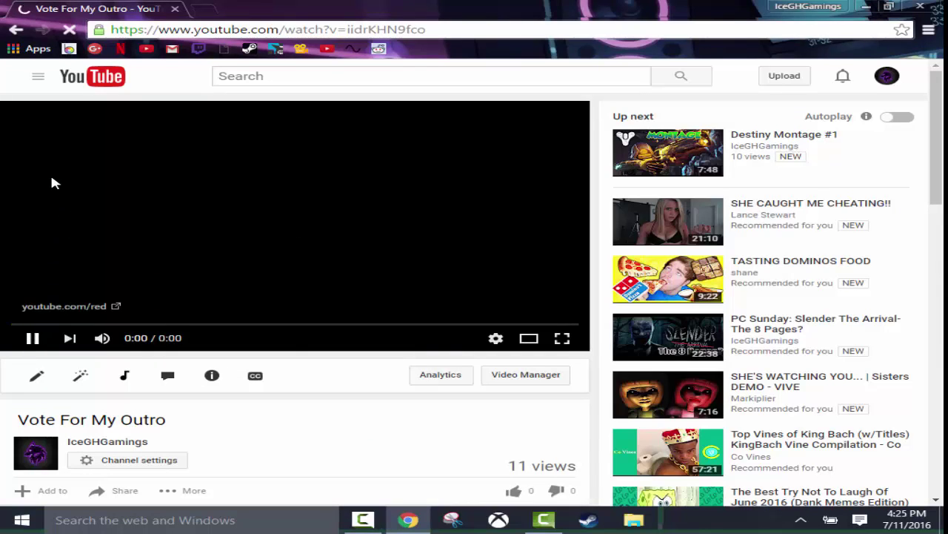
click(32, 340)
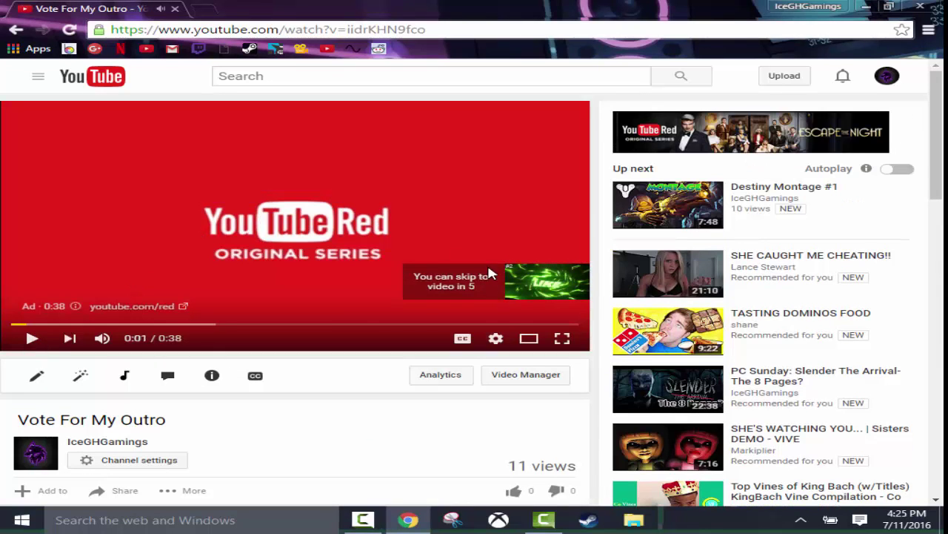
click(32, 339)
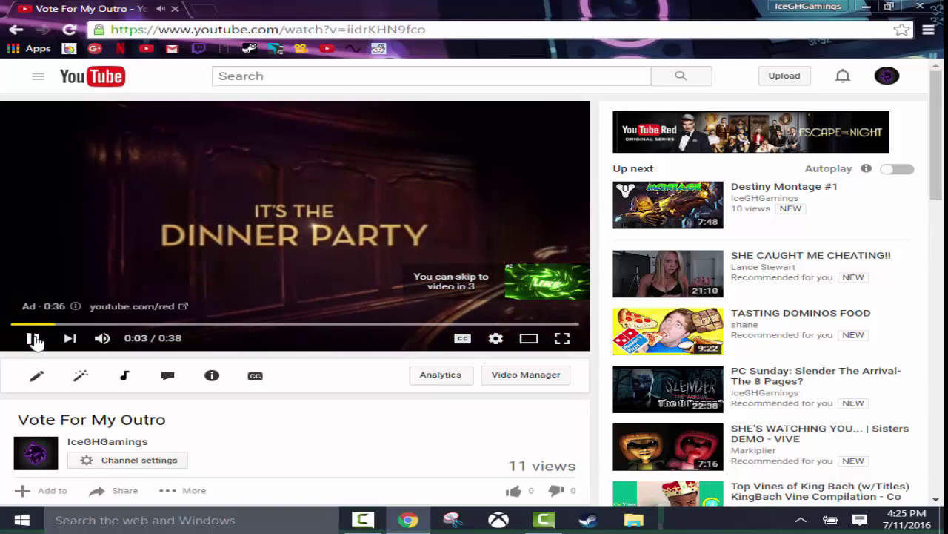
click(30, 337)
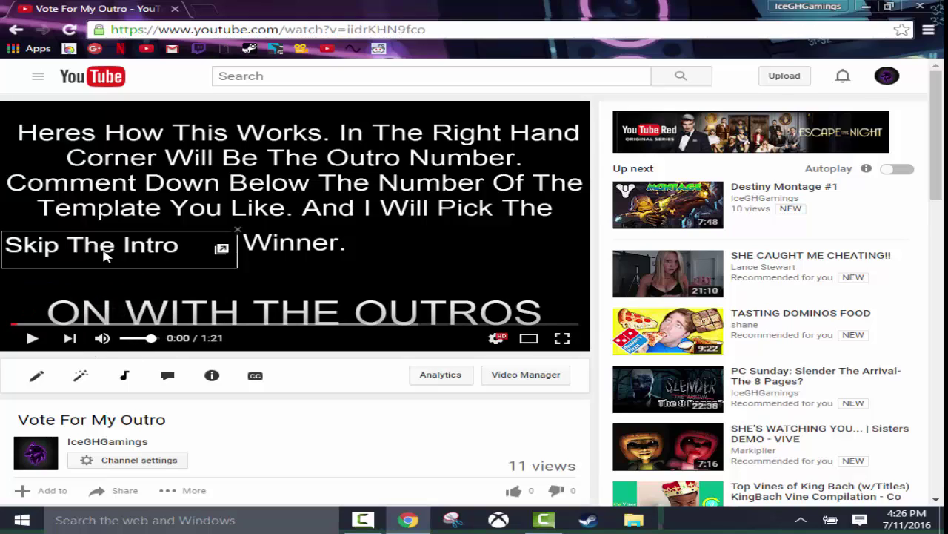
Skip the intro via the annotation and pause on outro #1 at 0:20
click(113, 257)
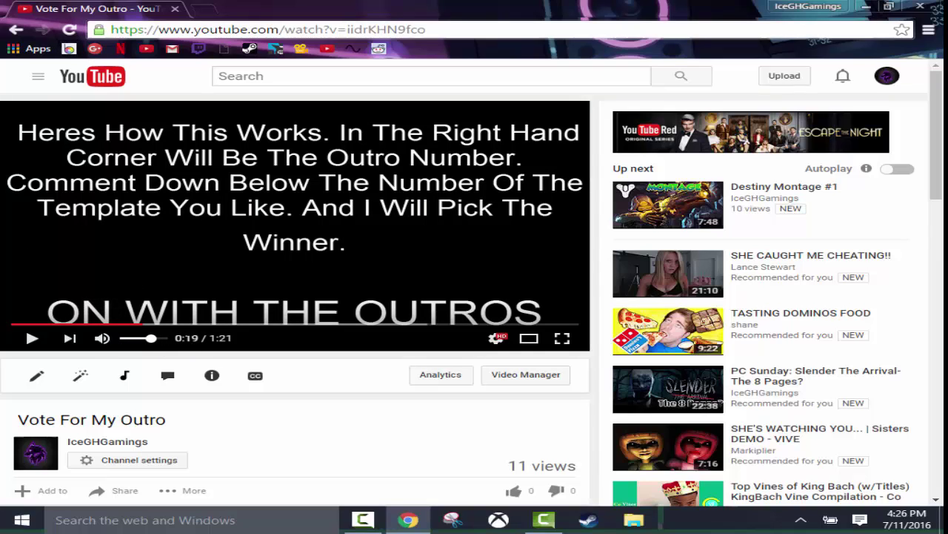
click(33, 338)
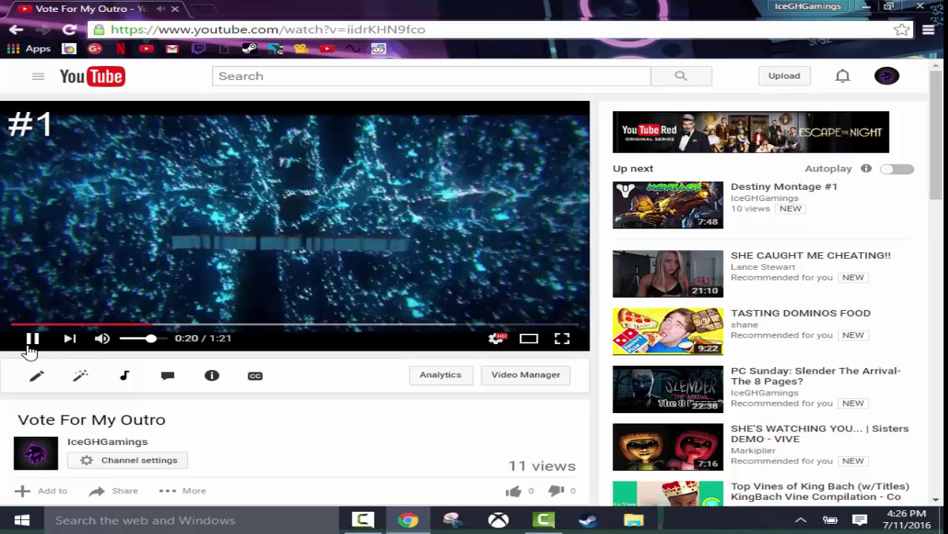
click(165, 186)
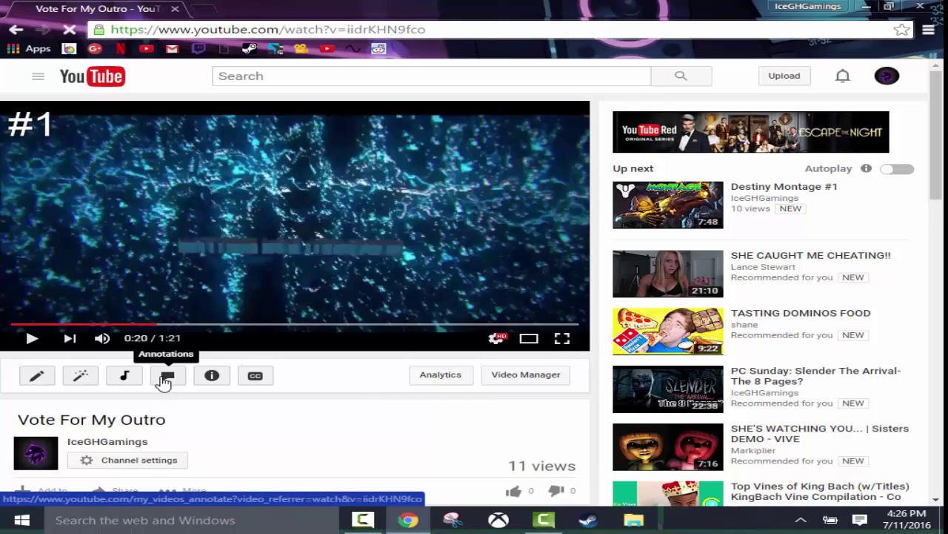
Bring up the annotations editor and show the Funny Gaming Montage (Complete Version) video with no annotations
click(165, 378)
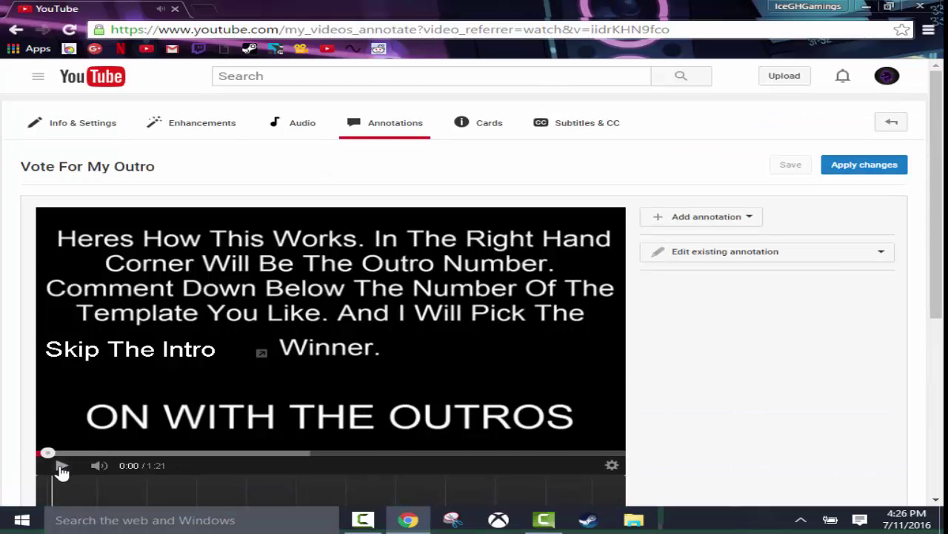
scroll(74, 445, down, 2)
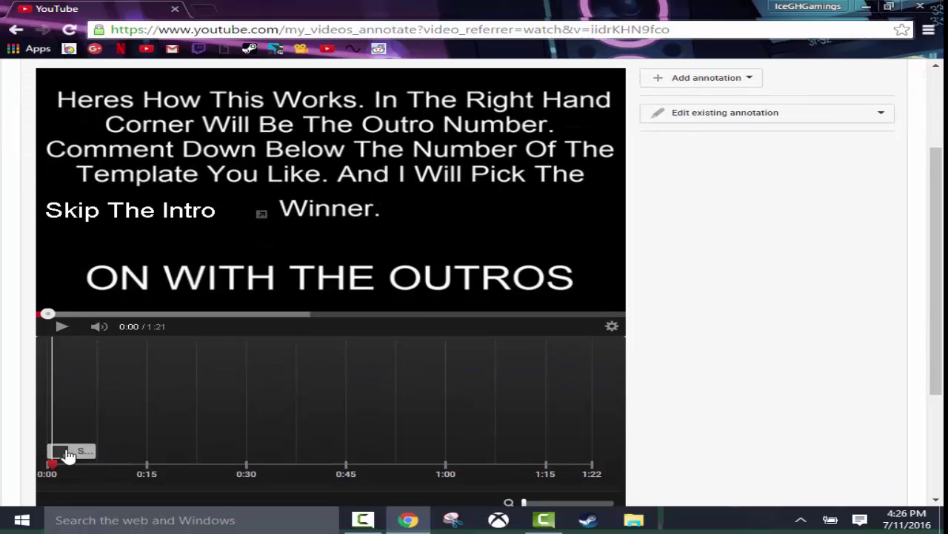
scroll(425, 353, up, 2)
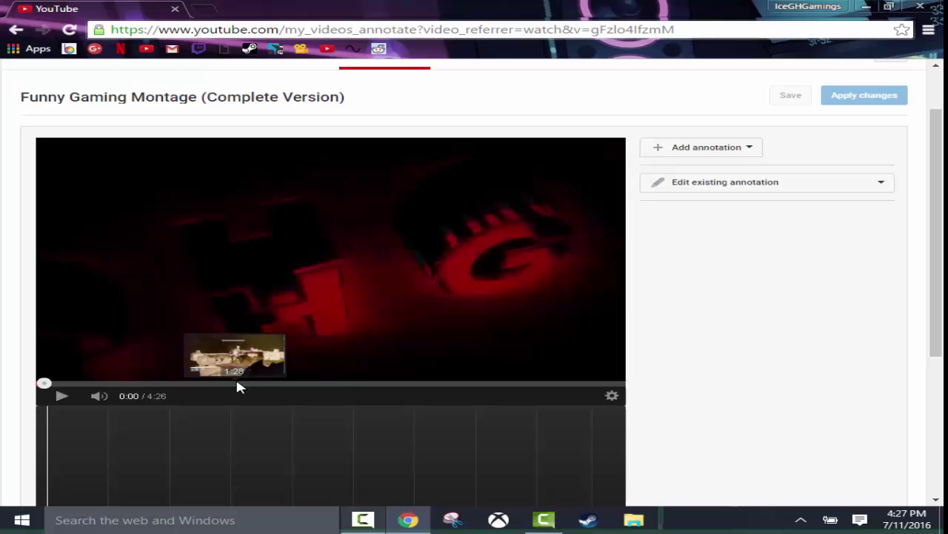
click(280, 384)
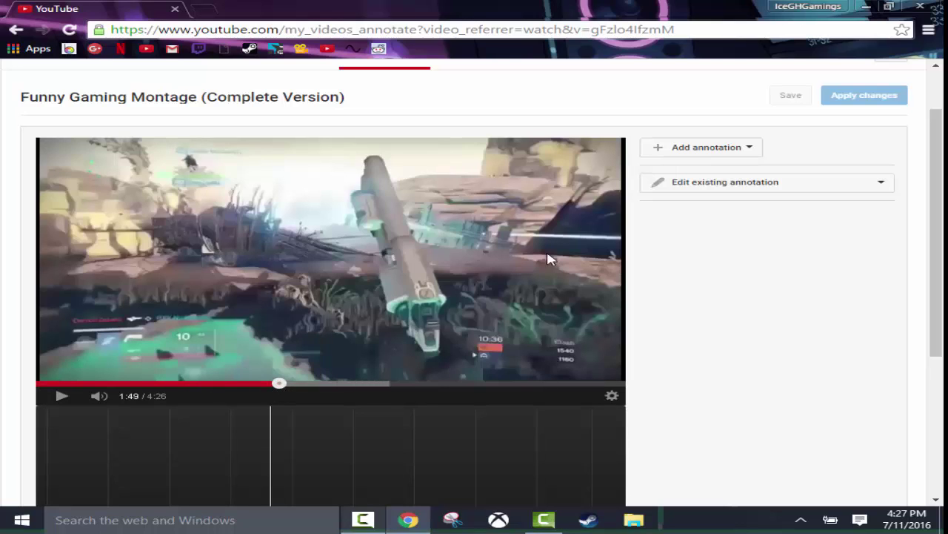
scroll(770, 327, down, 1)
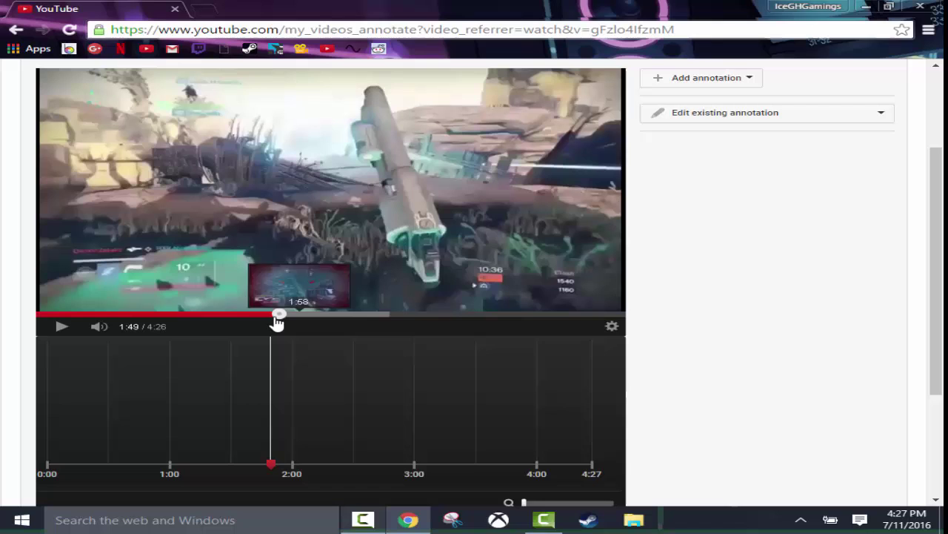
scroll(699, 226, up, 1)
scroll(281, 460, up, 2)
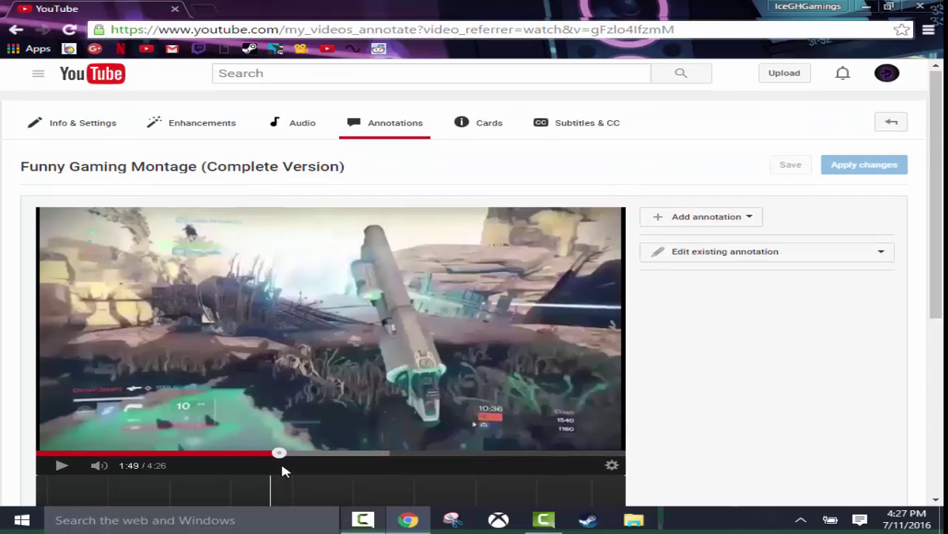
scroll(222, 422, down, 1)
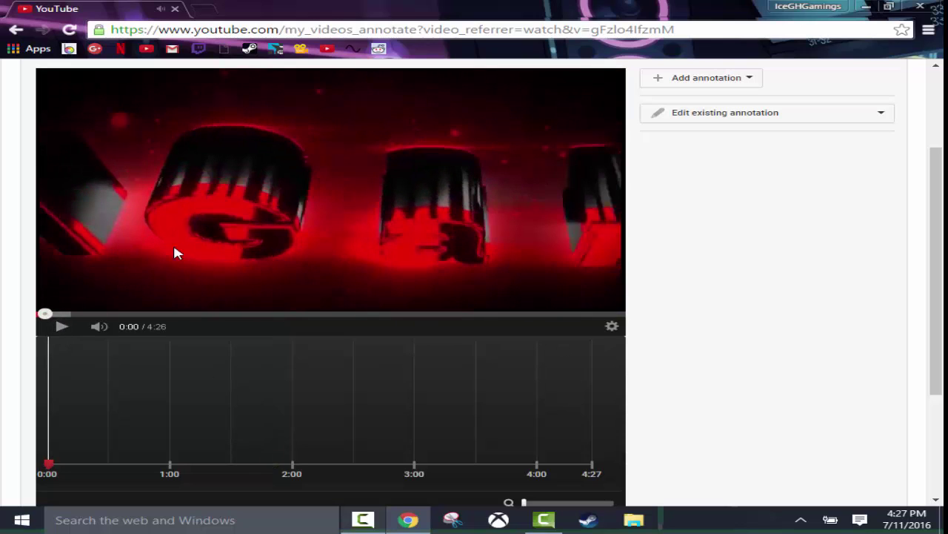
Add a note annotation, enlarge it and place it at the video's top-right corner
click(719, 78)
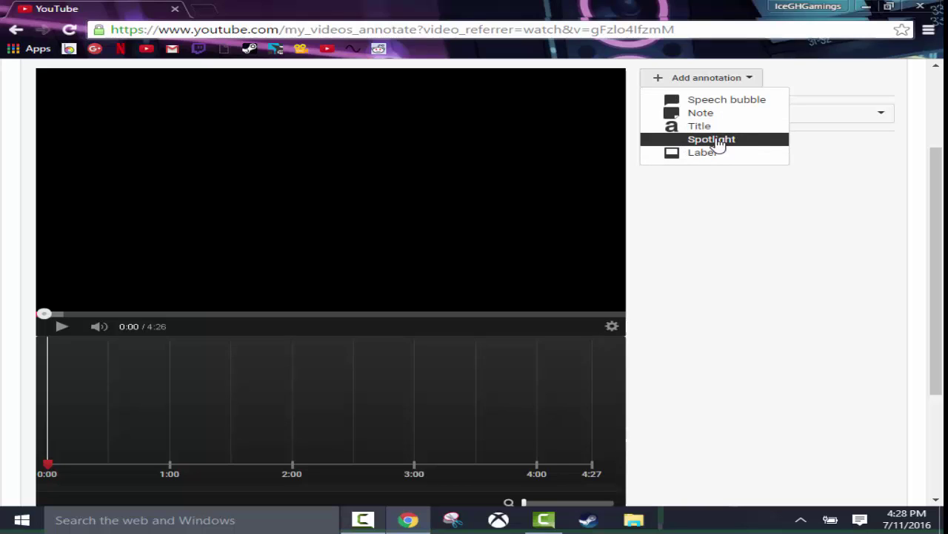
click(700, 113)
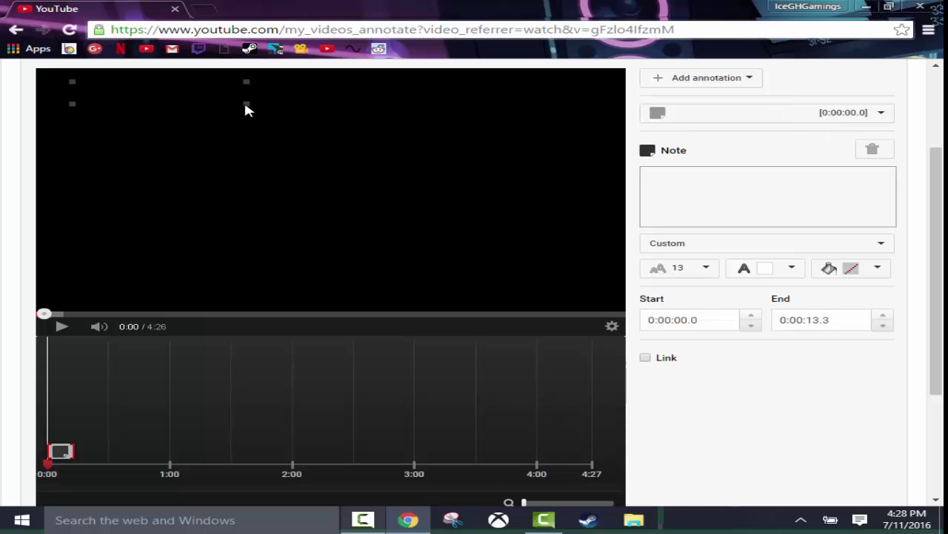
mouse_move(247, 105)
mouse_down()
mouse_move(260, 101)
mouse_move(252, 104)
mouse_move(264, 109)
mouse_up()
mouse_move(208, 102)
mouse_down()
mouse_move(262, 123)
mouse_move(540, 81)
mouse_move(567, 87)
mouse_up()
Give the note the text 'Skip Past Known Part' in font size 28 and nudge it into place
click(724, 184)
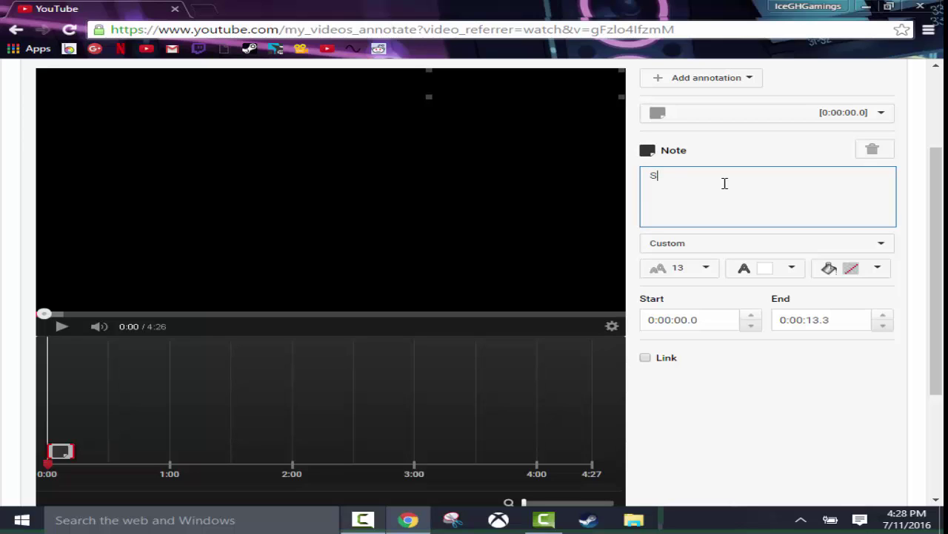
text(Skip Past)
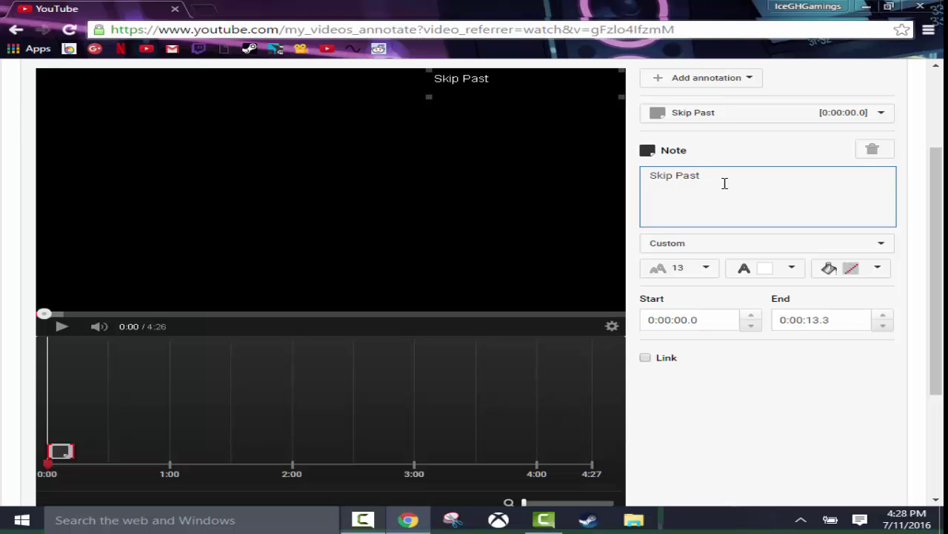
text(Known Part)
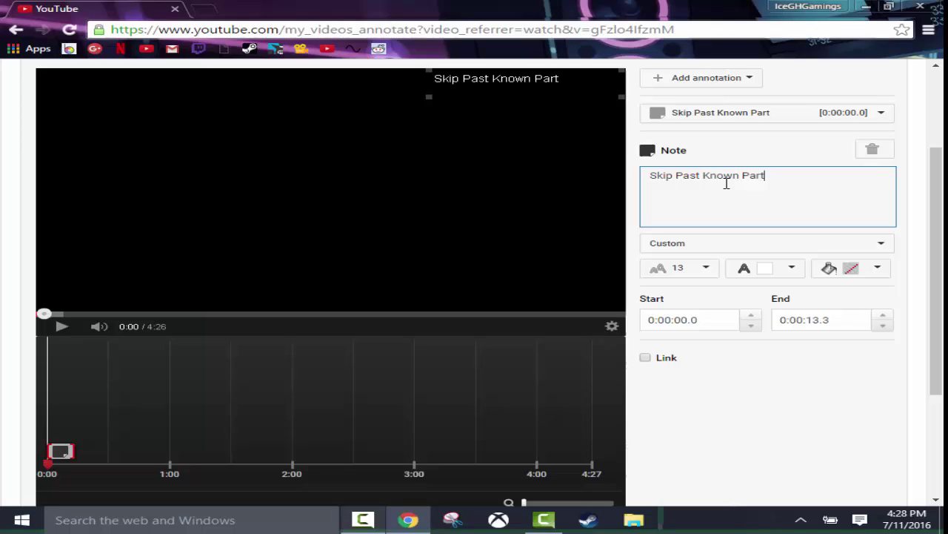
click(689, 270)
click(678, 347)
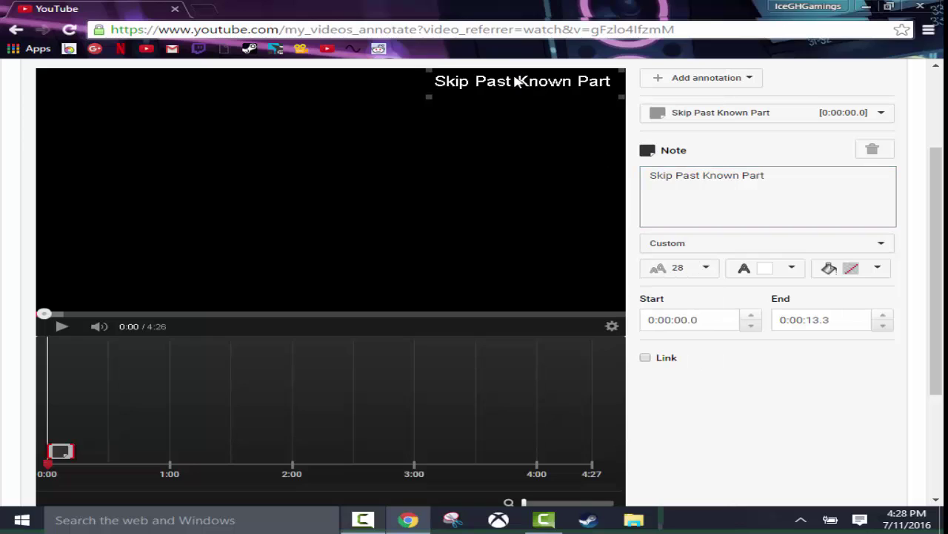
drag(516, 81, 523, 83)
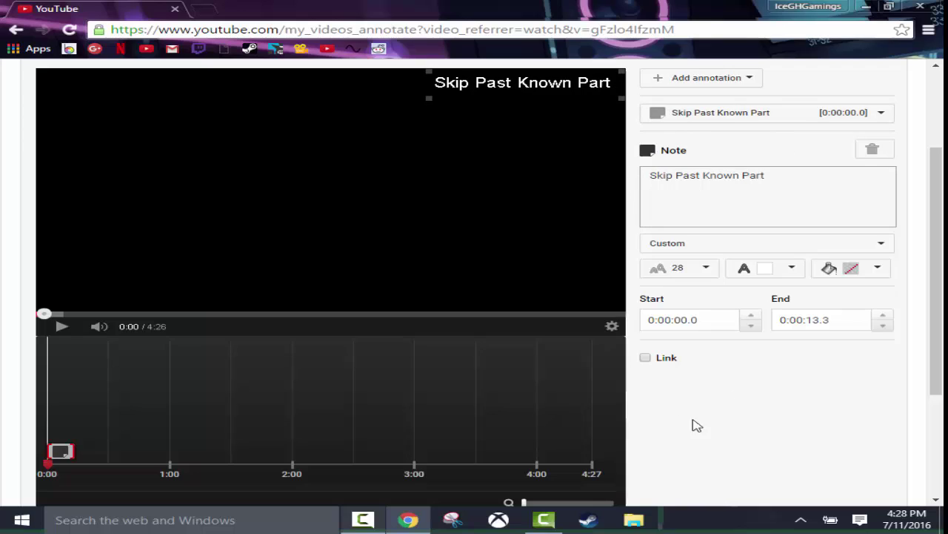
Enable a video link on the note and set the linked video start to 0:01:49.0
click(645, 358)
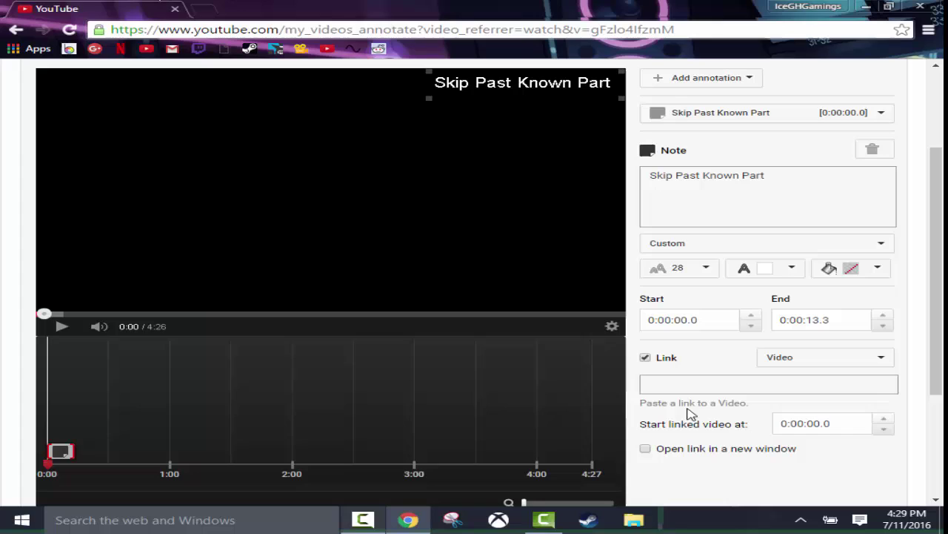
click(885, 421)
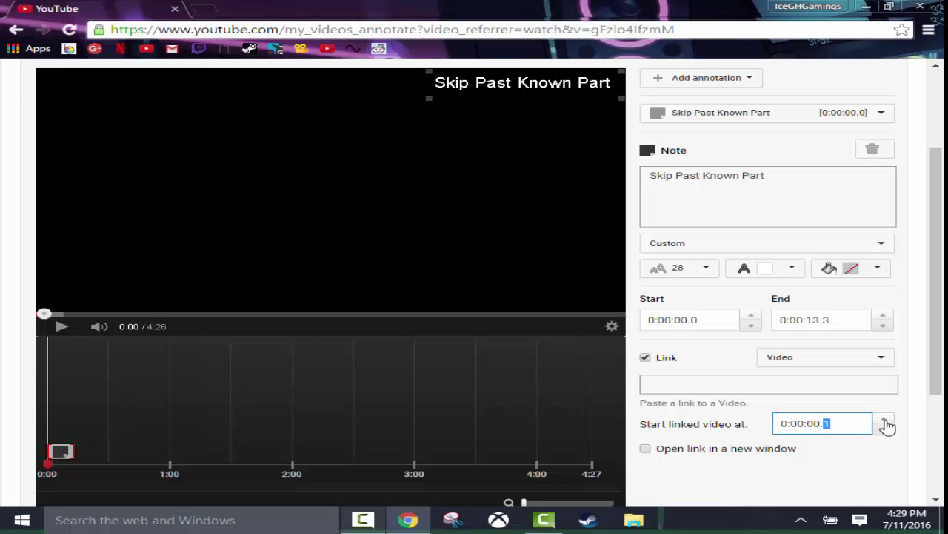
click(883, 422)
double_click(884, 429)
click(801, 424)
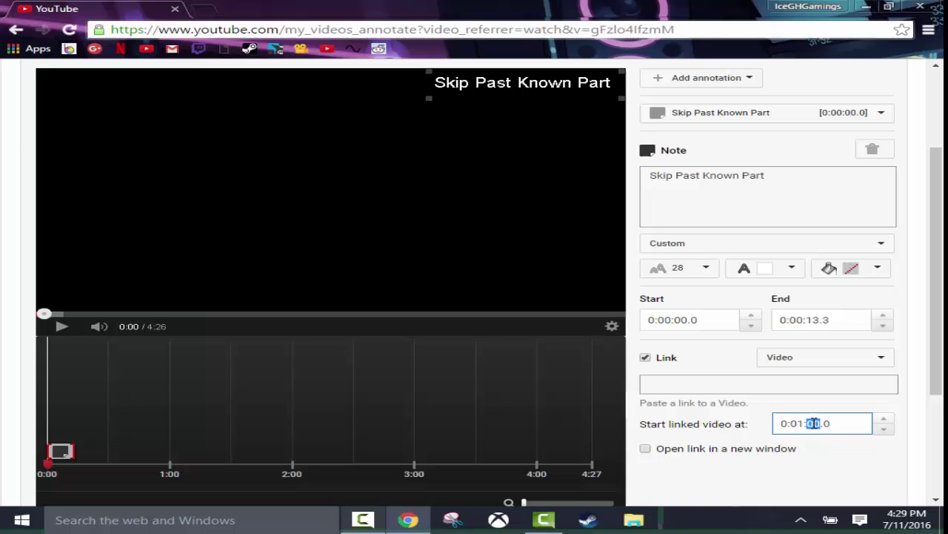
text(04)
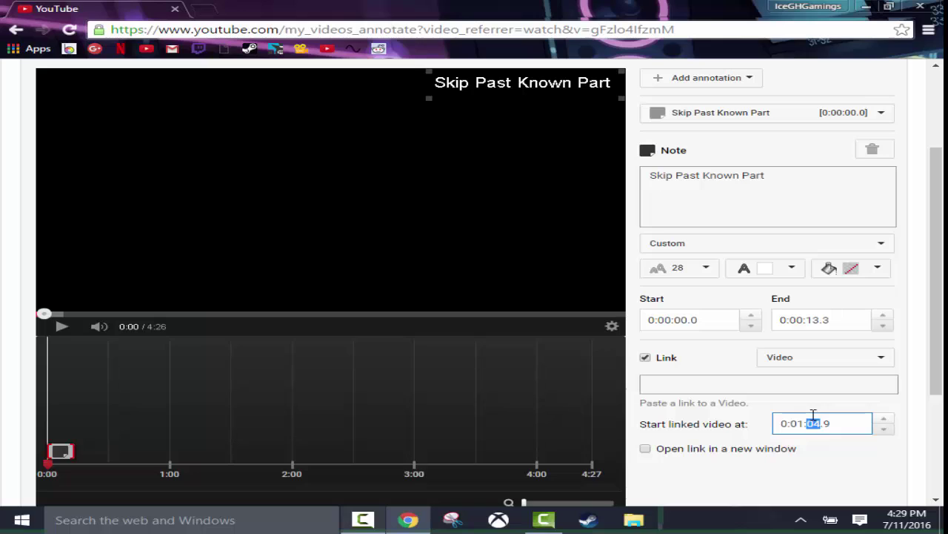
click(800, 423)
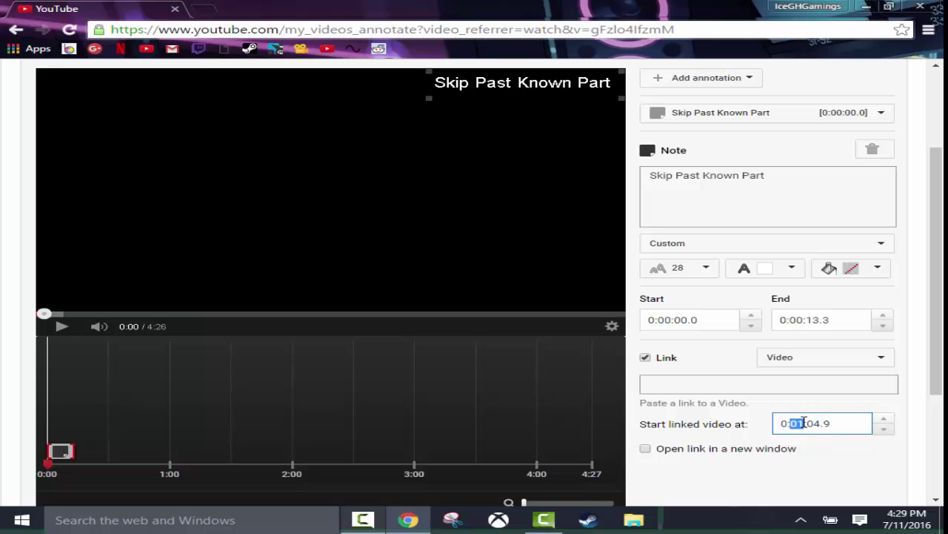
text(0101)
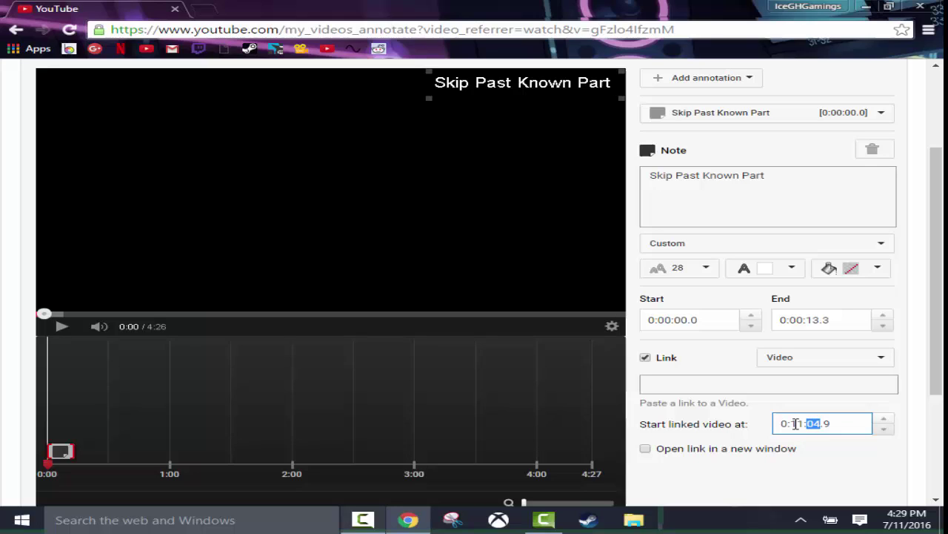
click(796, 423)
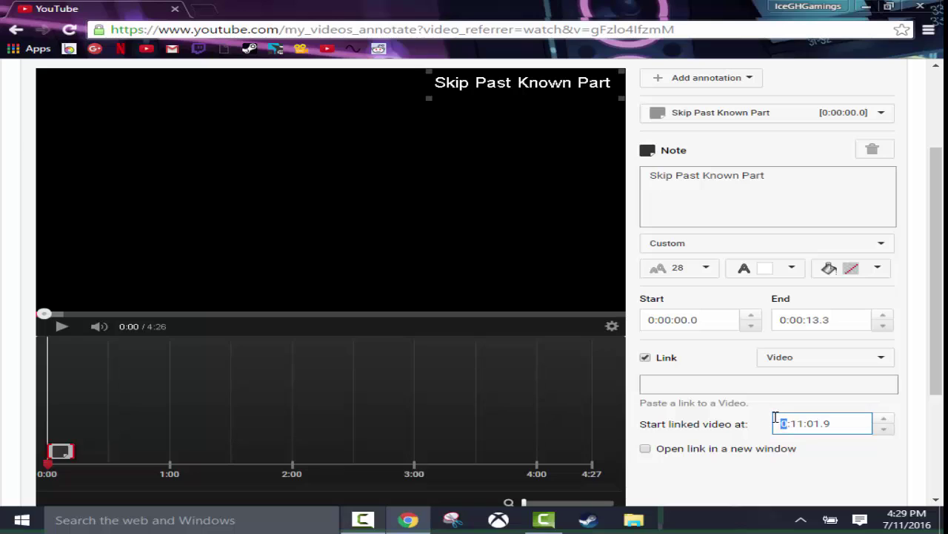
click(777, 421)
text(01:49.)
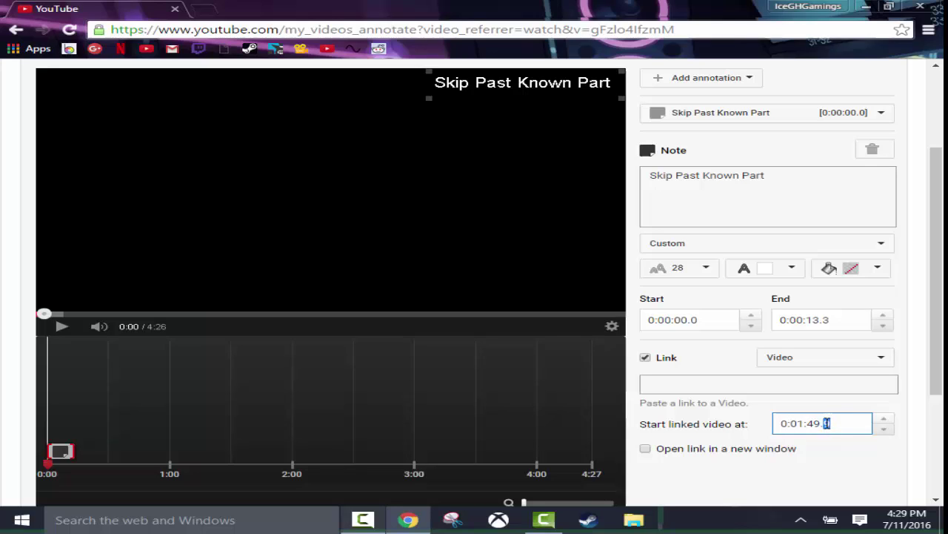
text(0)
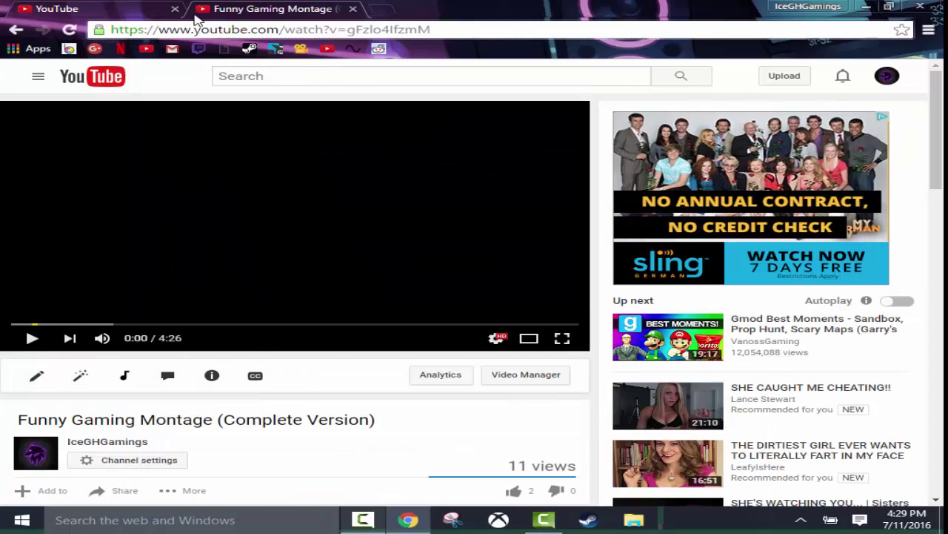
Copy the Funny Gaming Montage watch-page URL from the address bar
click(340, 33)
key(ctrl+c)
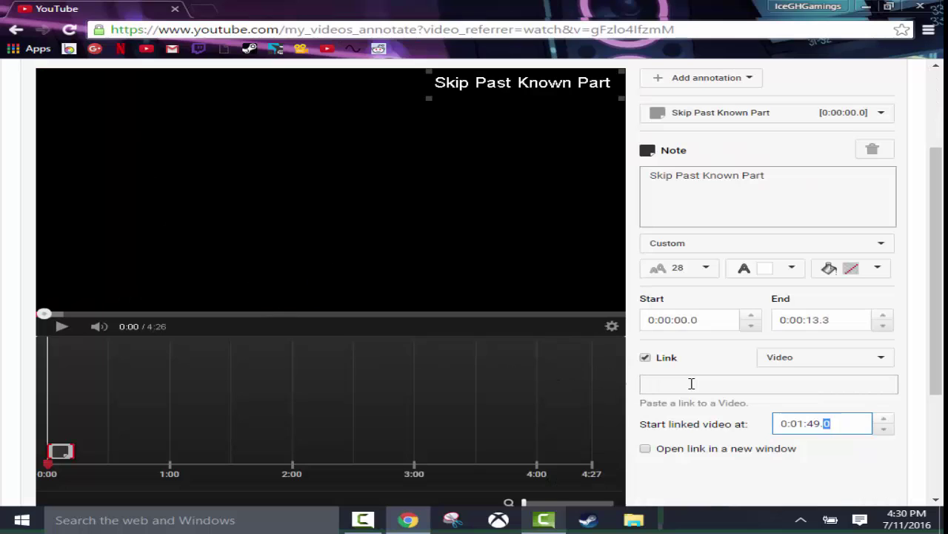
Paste the montage URL as the note's link and time the note from 0:00:09.7 to 0:00:15.4
click(693, 384)
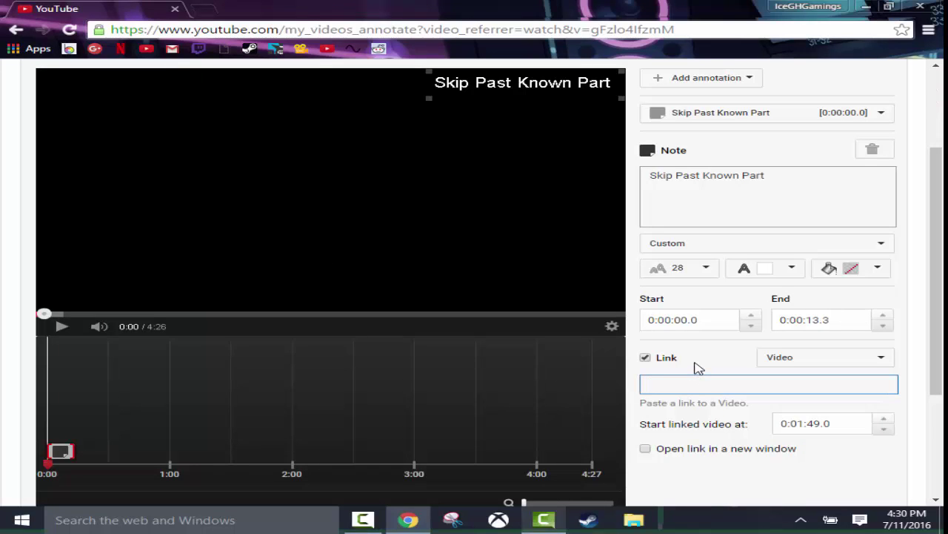
key(ctrl+v)
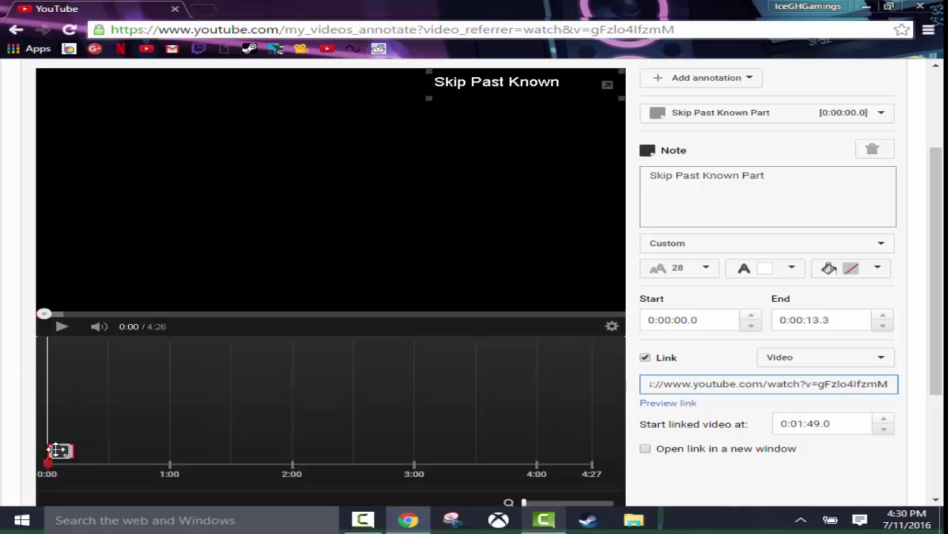
click(55, 328)
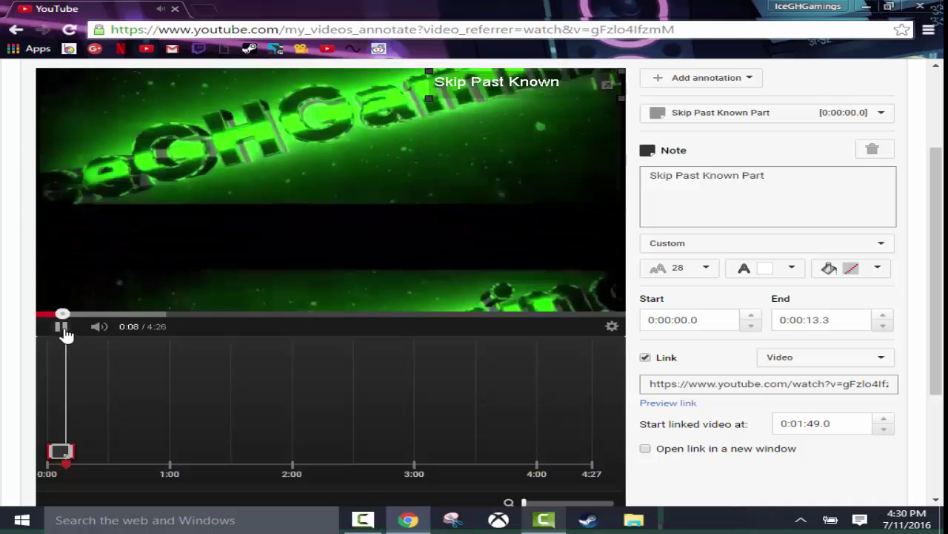
click(62, 327)
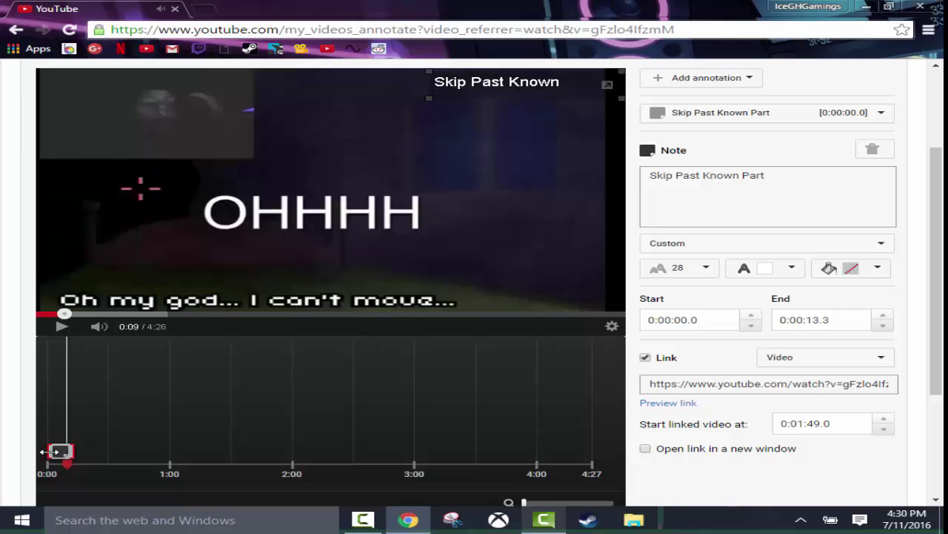
drag(42, 450, 67, 453)
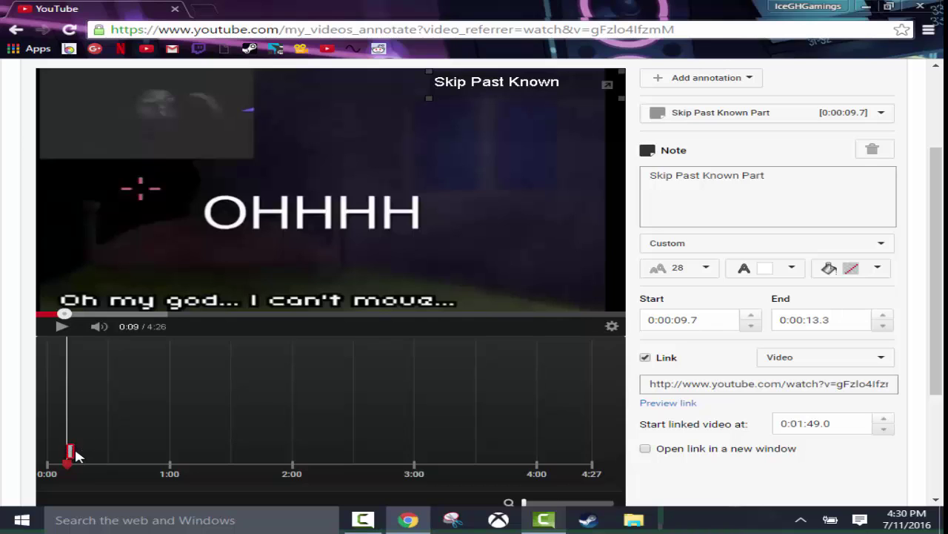
drag(71, 447, 74, 449)
Save and apply the annotation changes, then return to the channel home page
scroll(523, 368, up, 2)
scroll(523, 368, down, 1)
scroll(348, 408, down, 3)
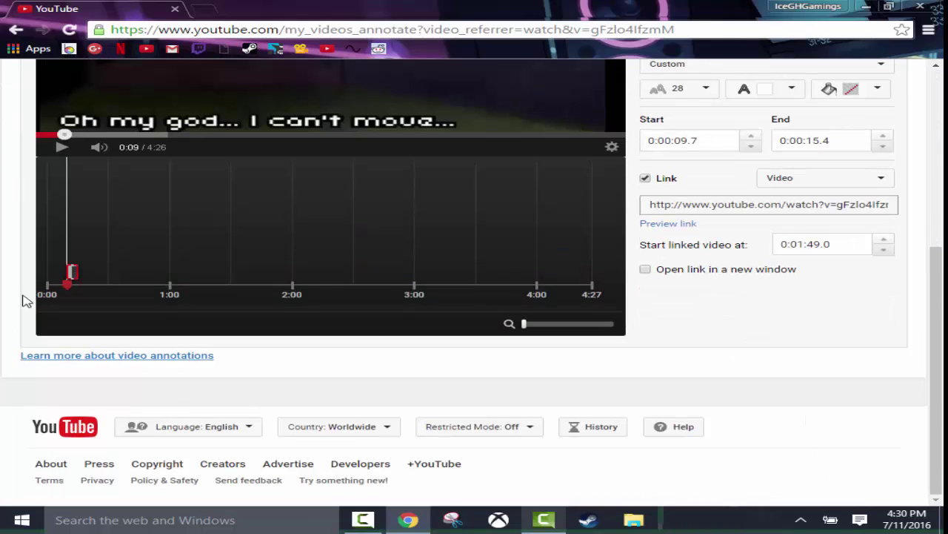
scroll(348, 407, up, 4)
click(864, 132)
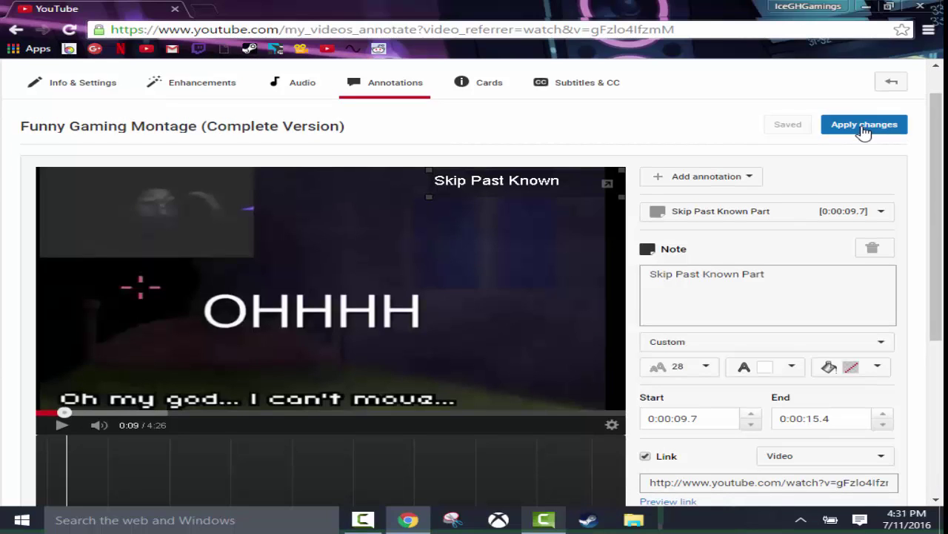
click(858, 131)
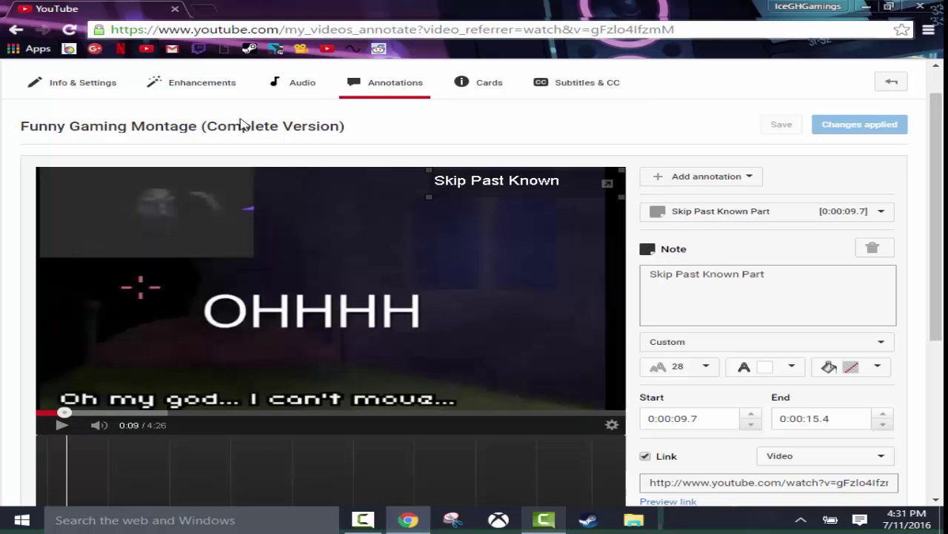
click(147, 50)
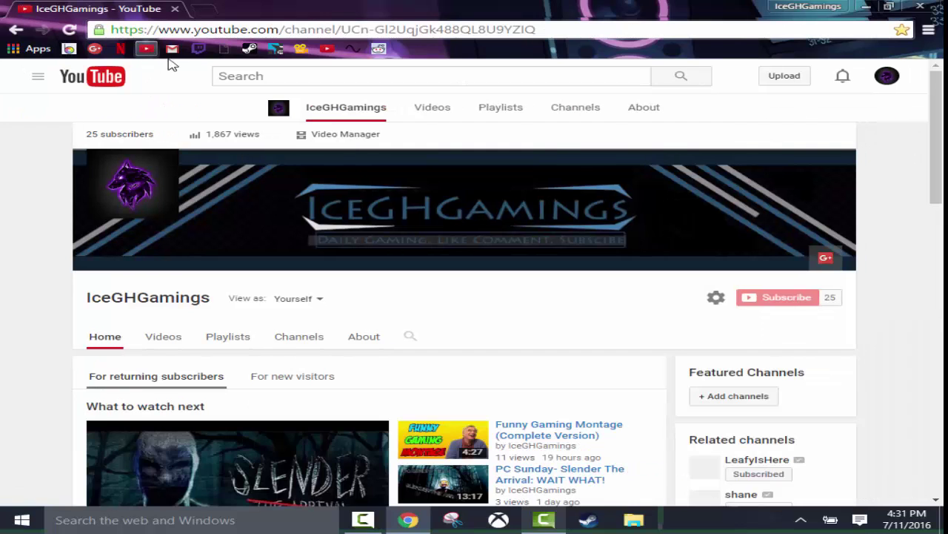
Open the Funny Gaming Montage watch page from the channel home page
scroll(705, 207, down, 2)
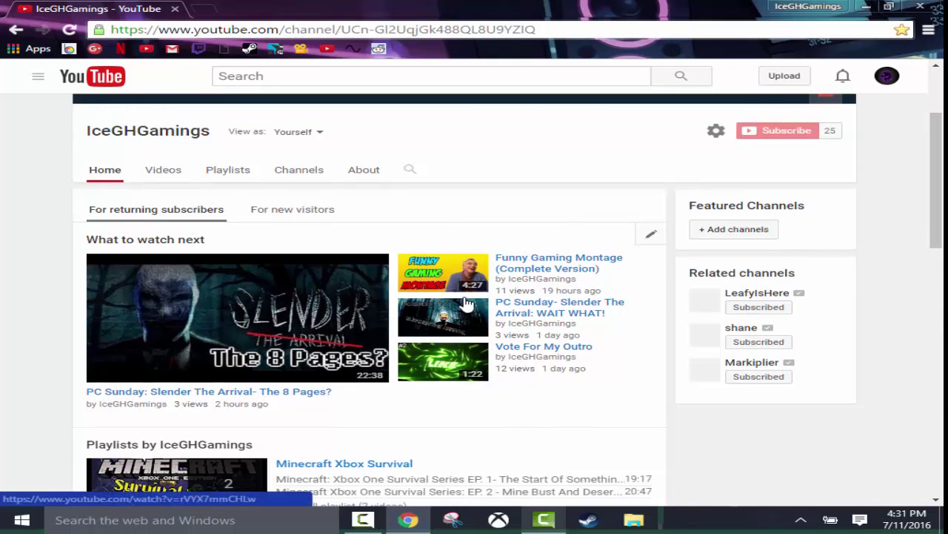
click(467, 283)
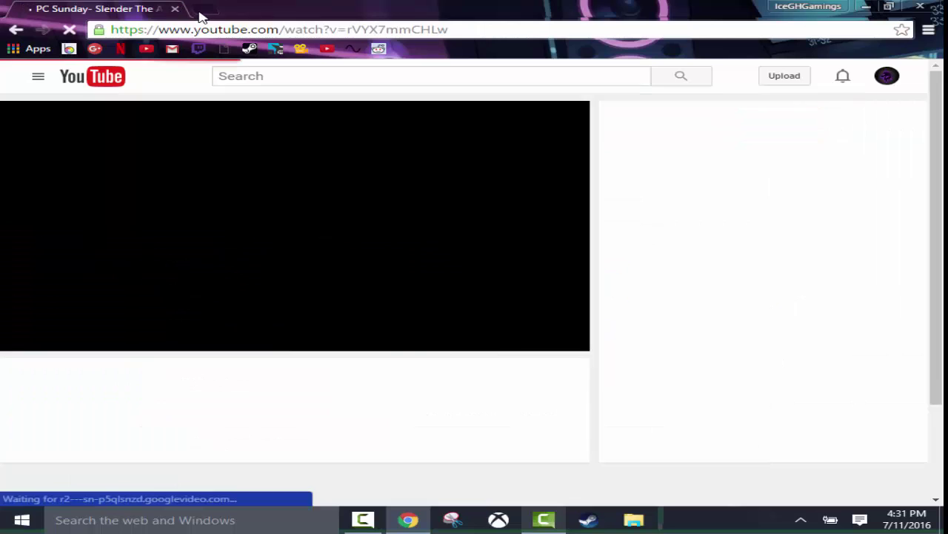
click(201, 11)
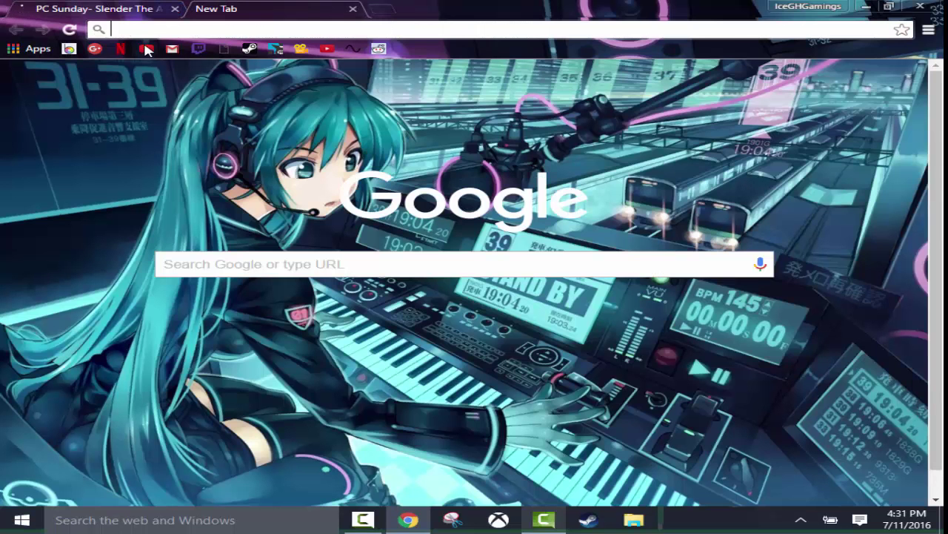
click(146, 49)
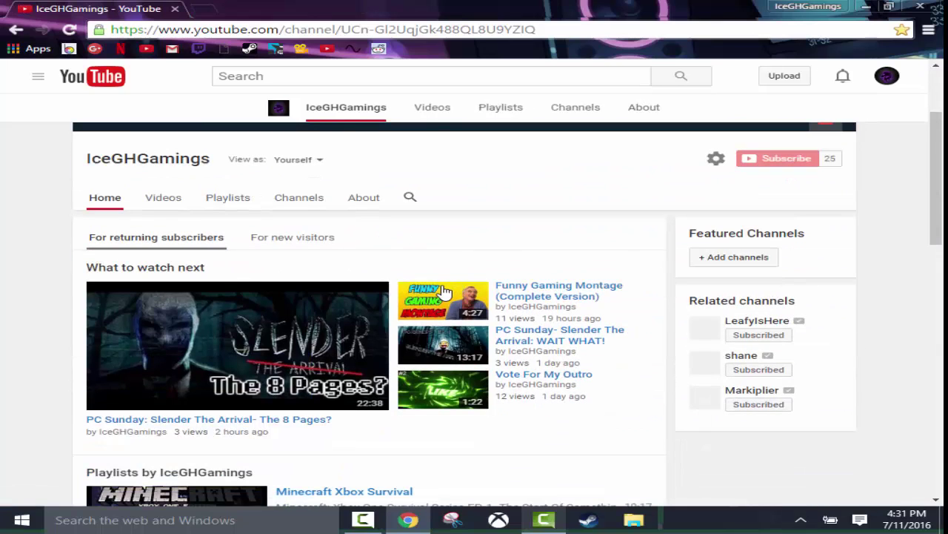
click(445, 293)
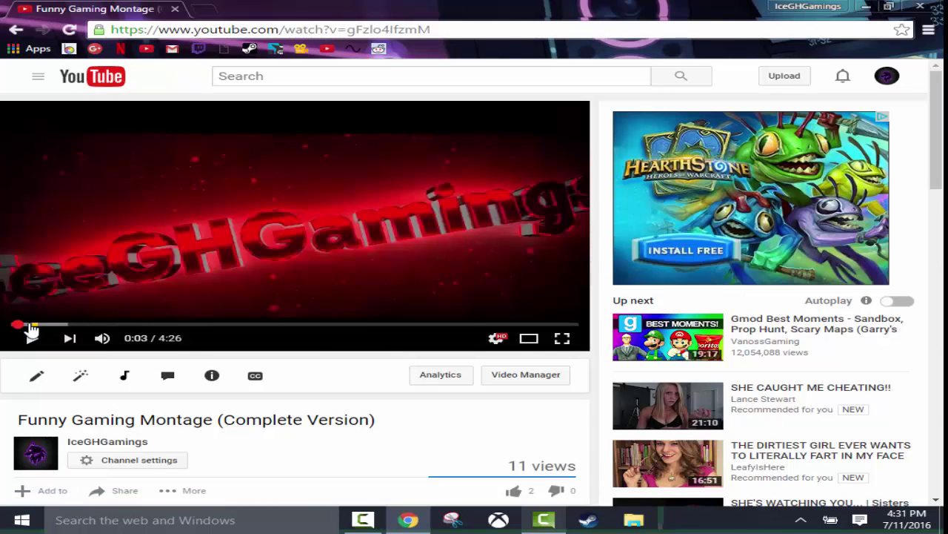
Play to 0:13, close the ad, follow the Skip Past Known Part note to 1:49, pause at 1:50
click(28, 326)
click(41, 326)
click(28, 337)
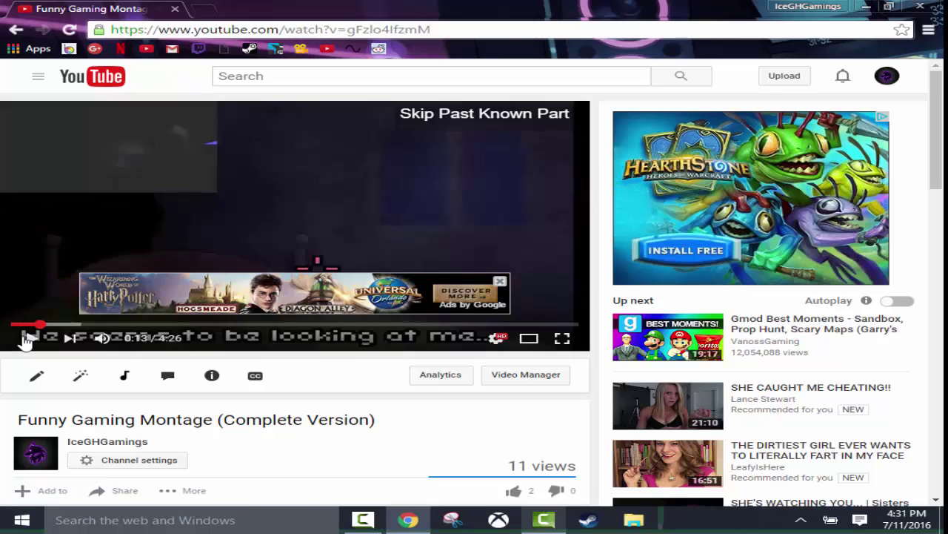
click(500, 284)
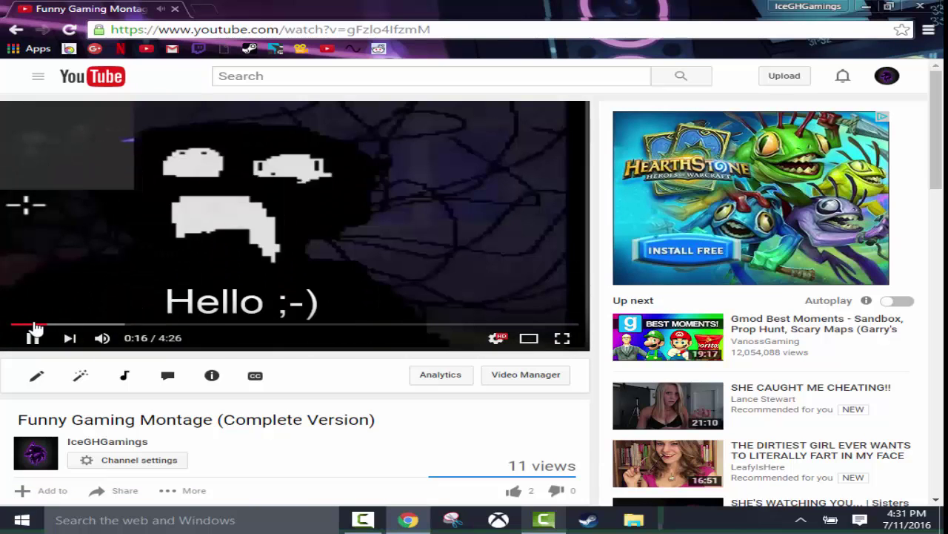
click(32, 326)
click(489, 118)
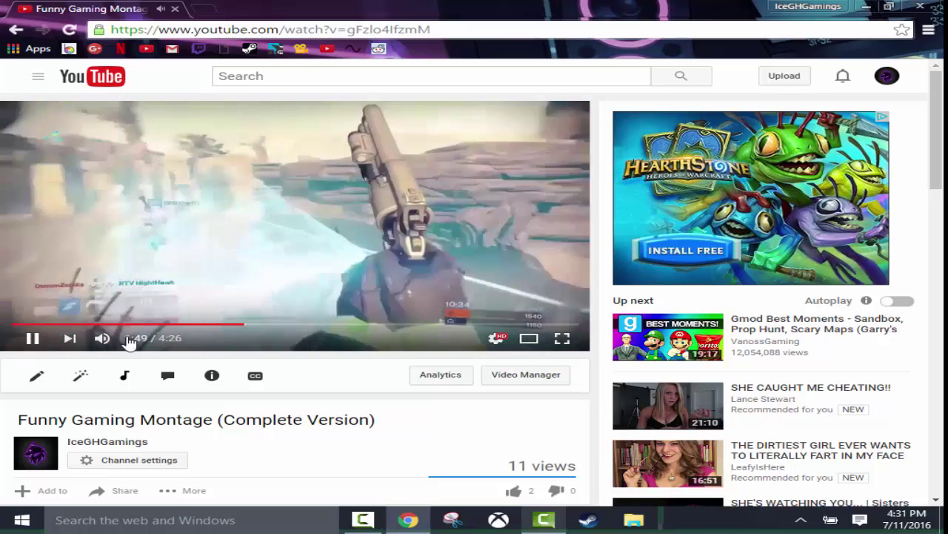
click(41, 340)
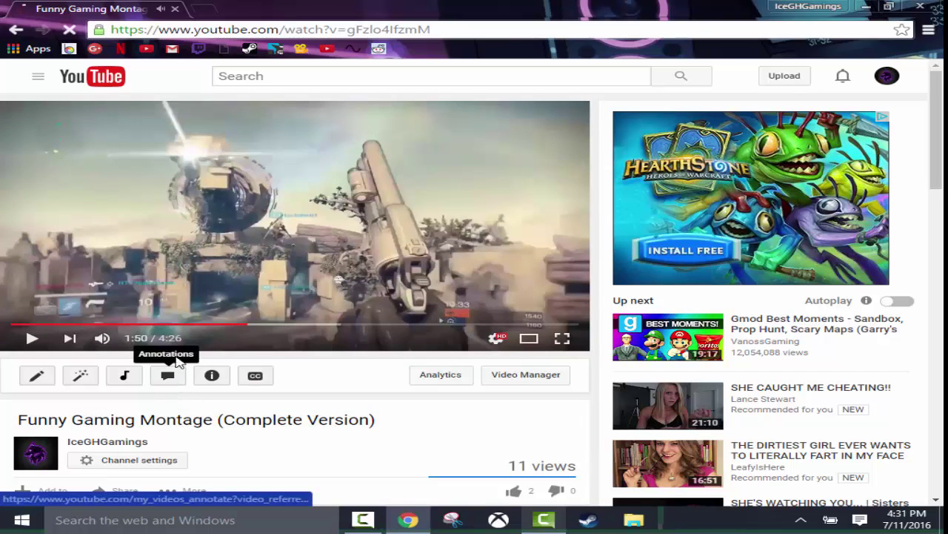
Save and apply the annotation's open-in-new-window link setting, then return to the IceGHGamings home page
click(169, 376)
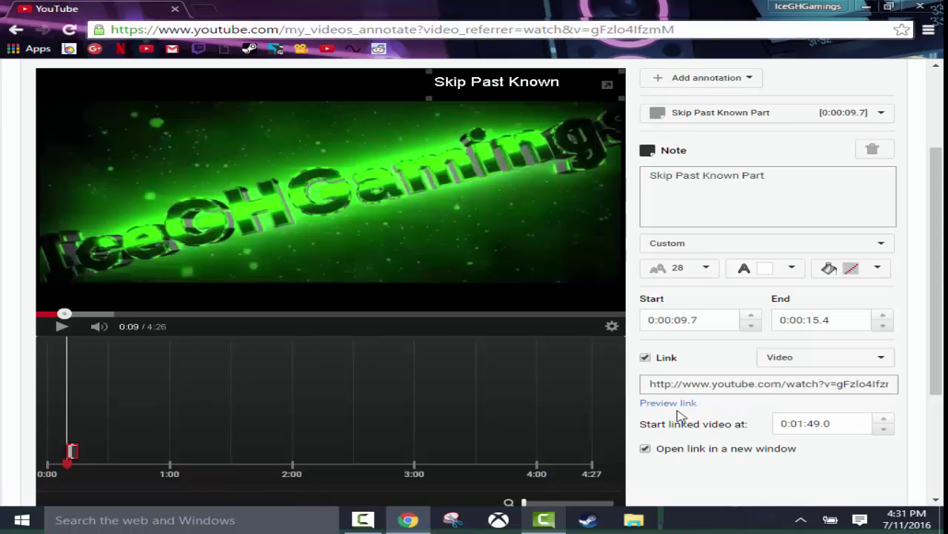
scroll(847, 188, up, 2)
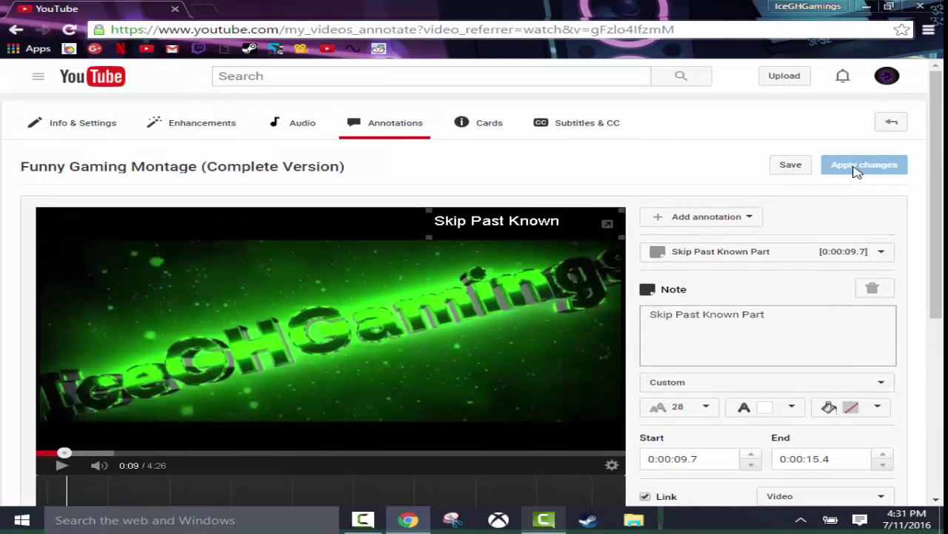
click(797, 165)
click(852, 170)
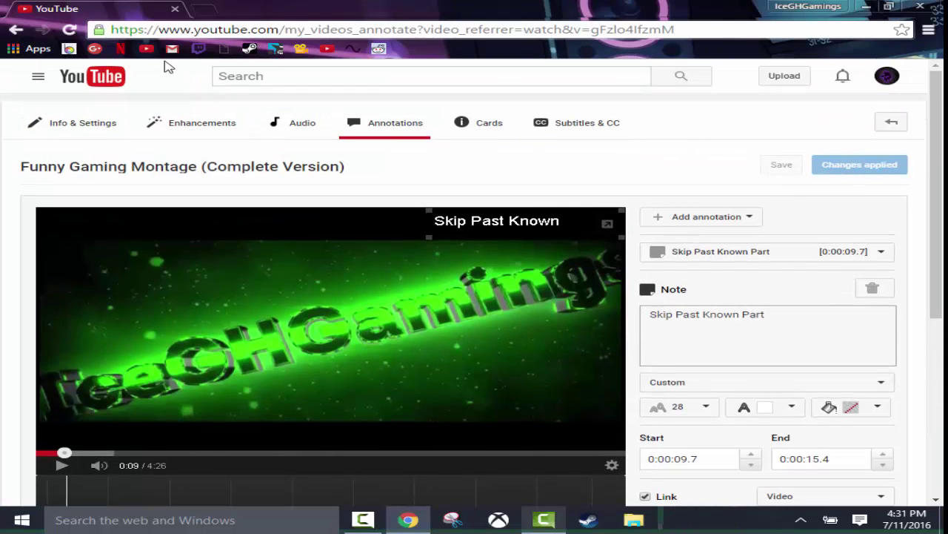
click(146, 48)
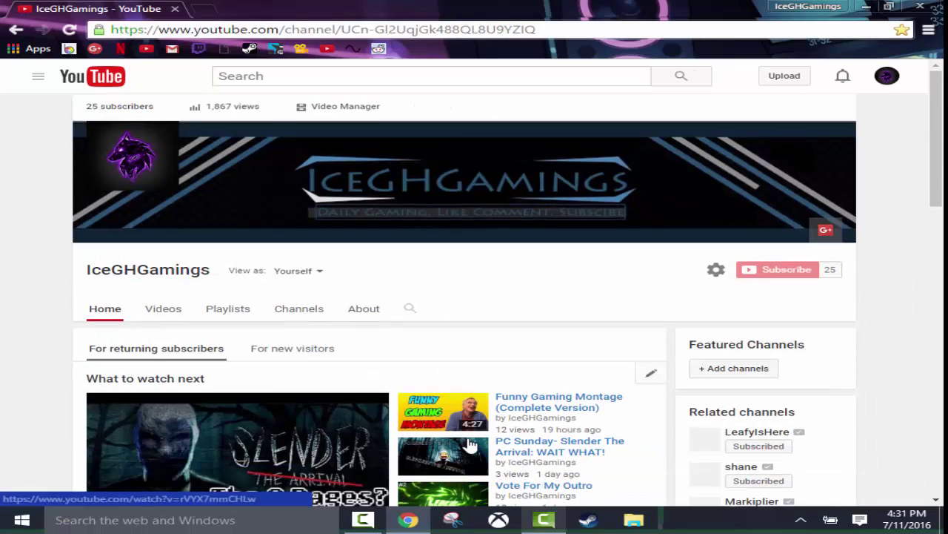
Close the stray PC Sunday tab and seek and play the montage in the annotation editor
click(471, 444)
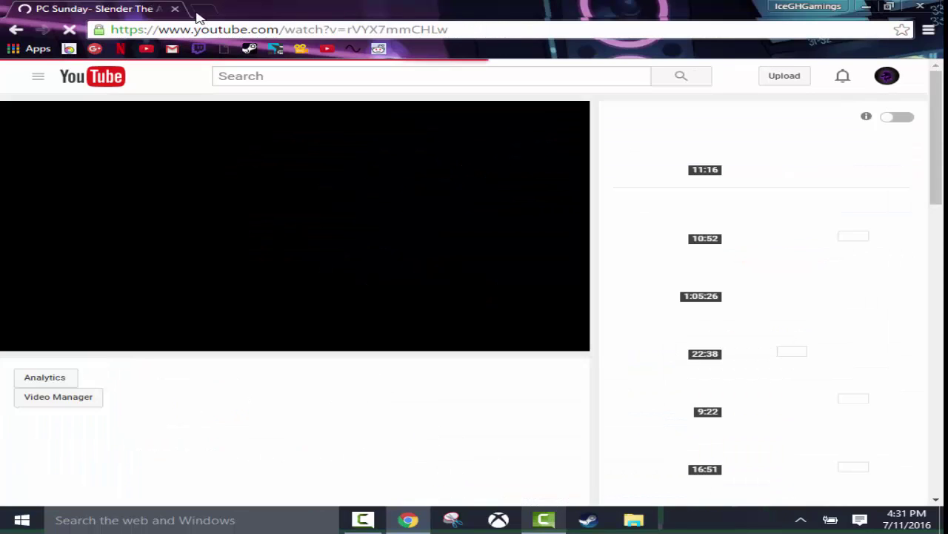
key(ctrl+t)
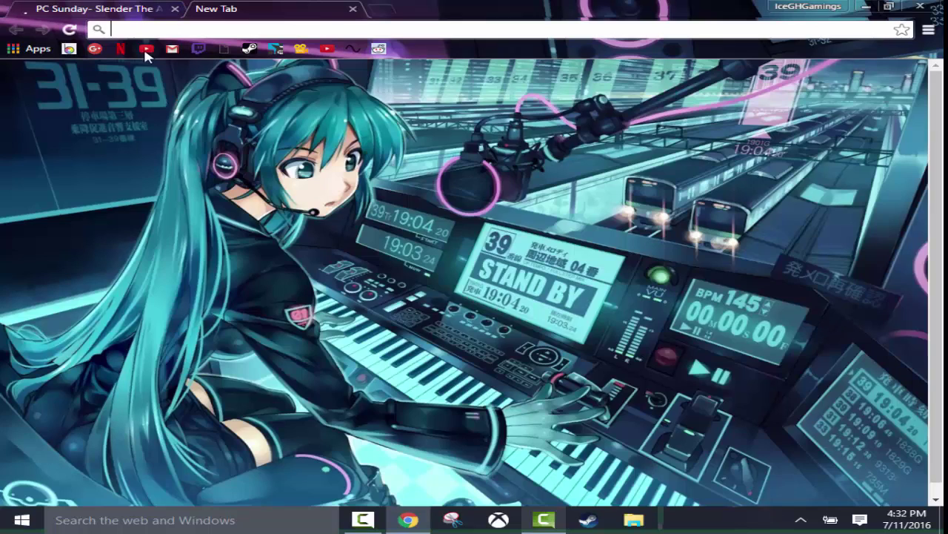
click(171, 9)
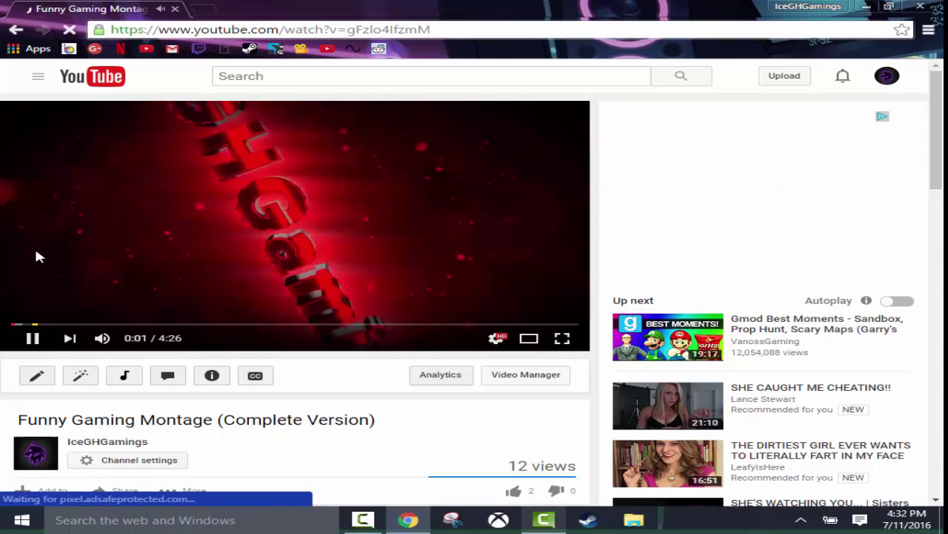
click(29, 326)
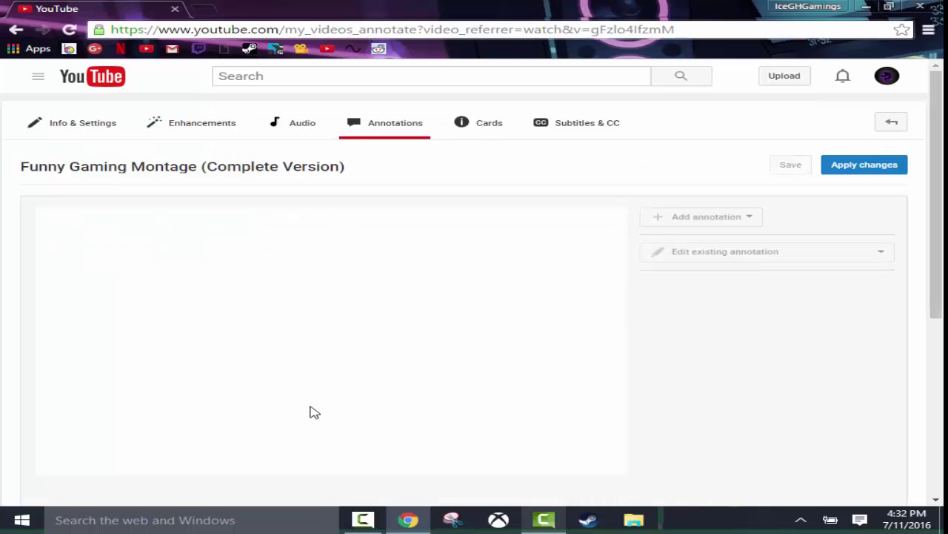
scroll(137, 419, down, 1)
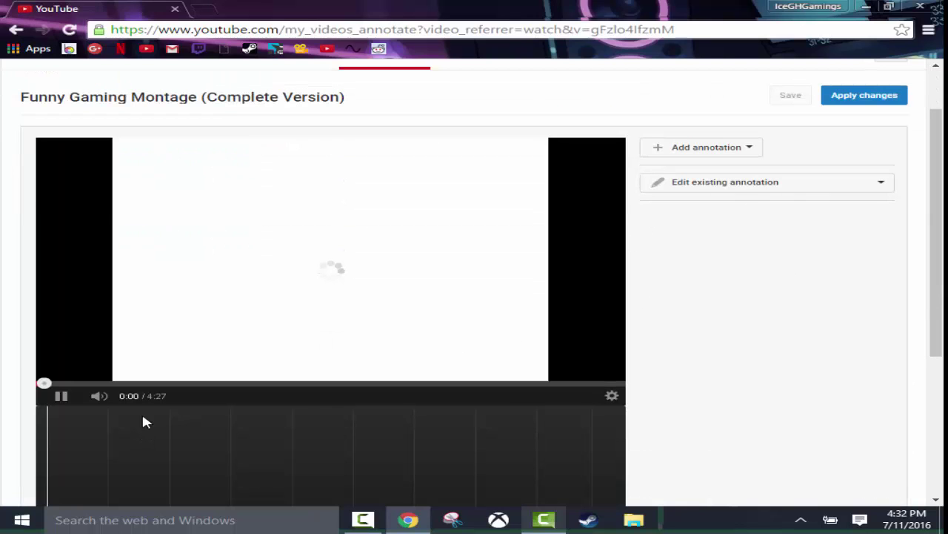
click(61, 396)
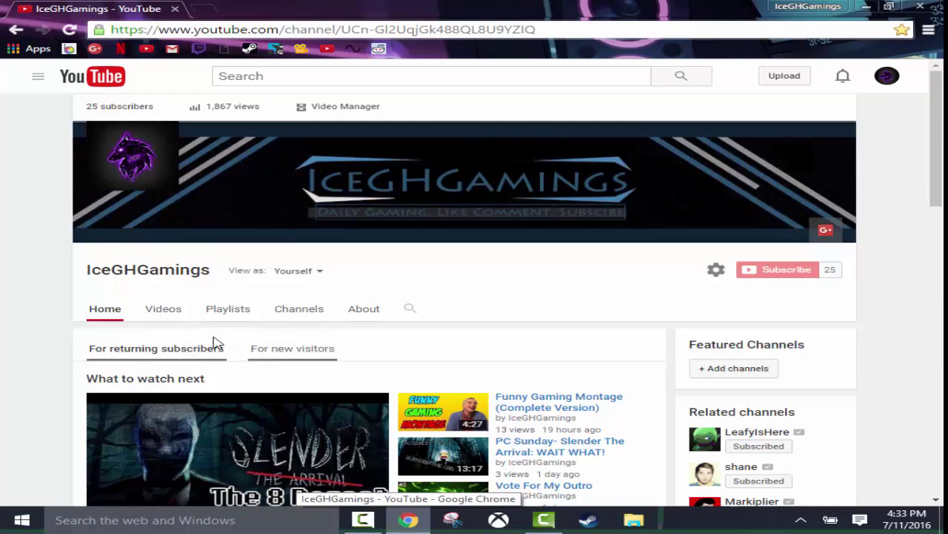
Scroll through the channel's uploaded videos on the Videos tab
scroll(459, 358, down, 1)
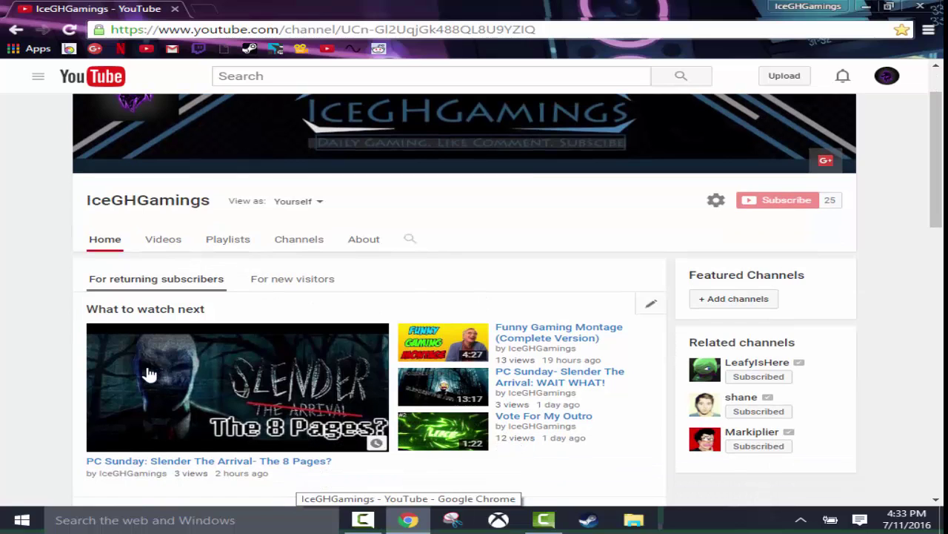
click(170, 243)
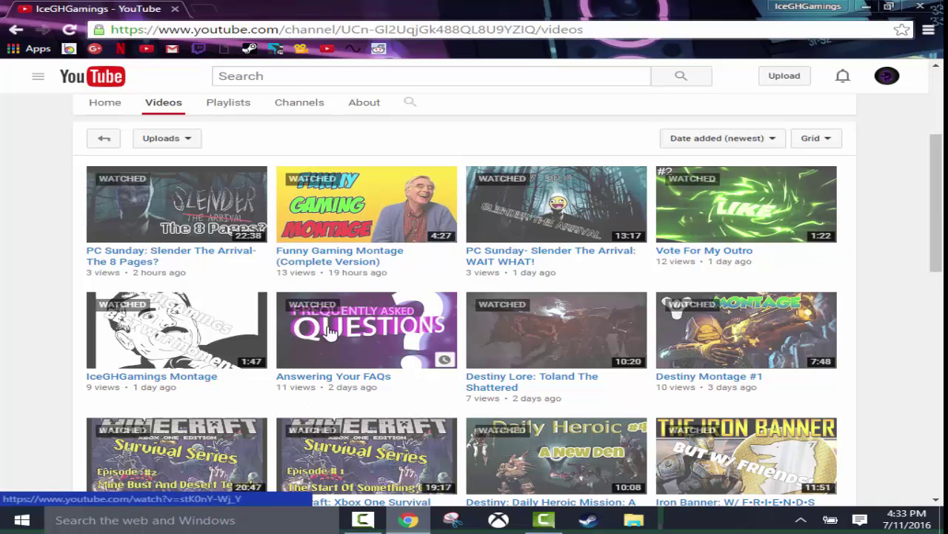
scroll(355, 368, down, 1)
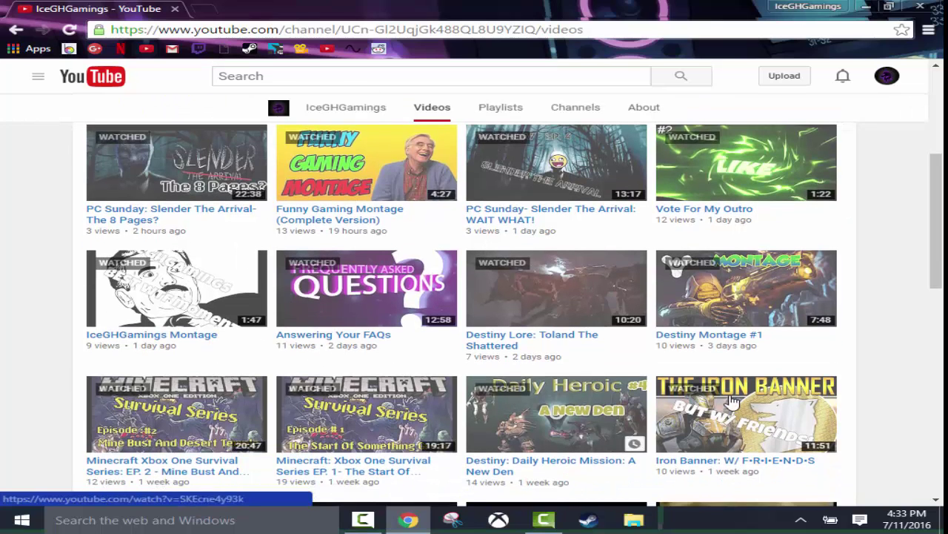
scroll(285, 401, down, 2)
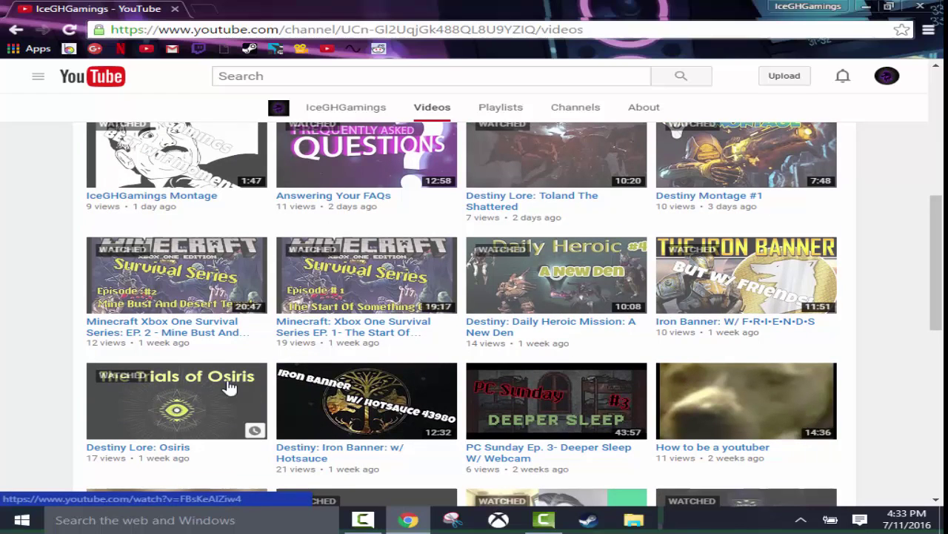
scroll(831, 275, down, 2)
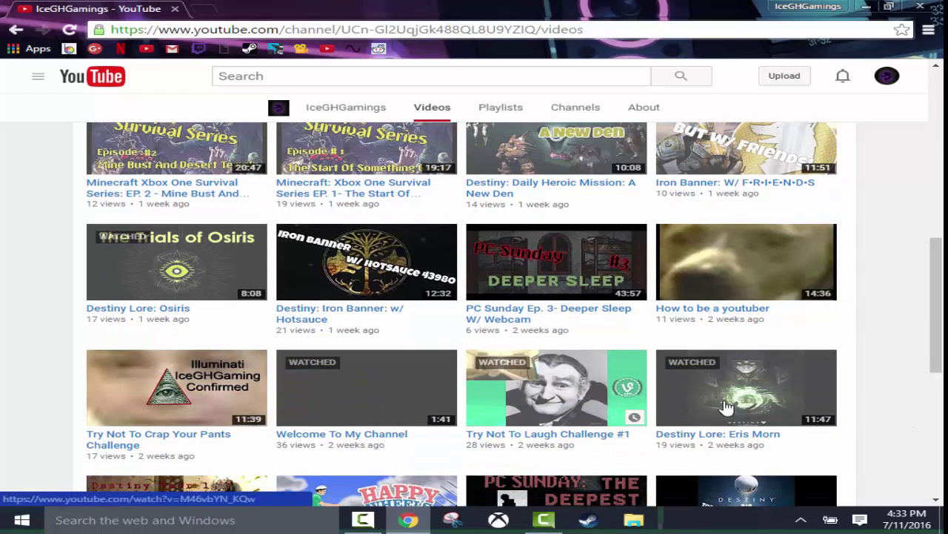
scroll(629, 403, down, 1)
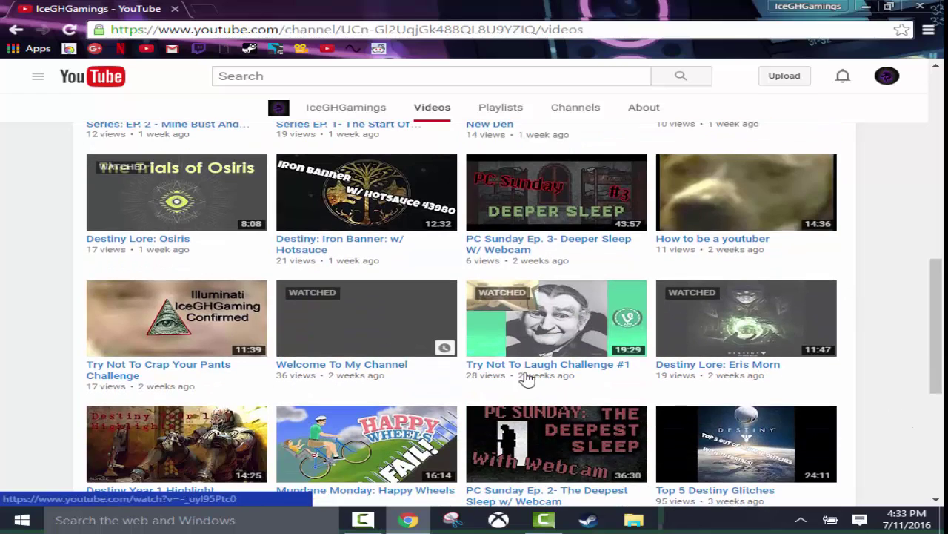
Load the BeFunky photo editor in a new browser tab from its bookmark
scroll(327, 263, up, 7)
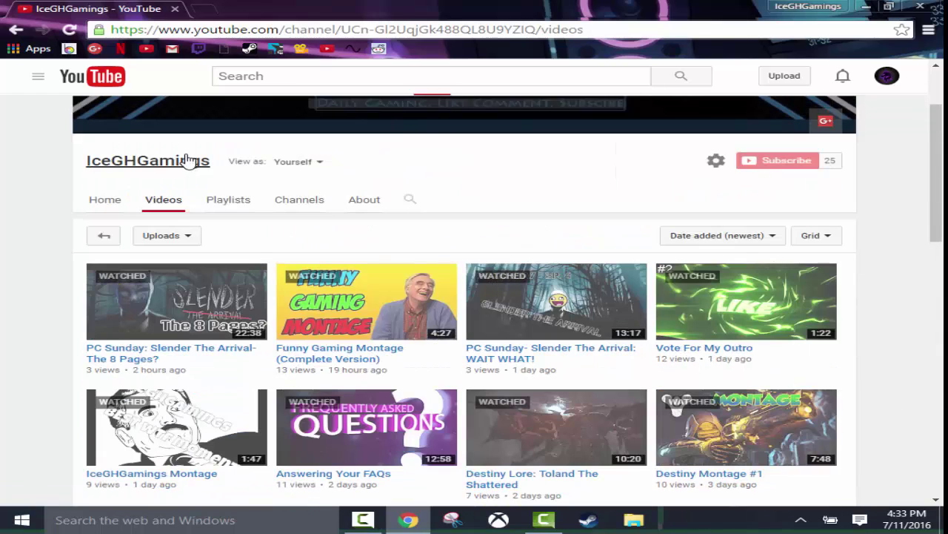
click(203, 12)
click(69, 49)
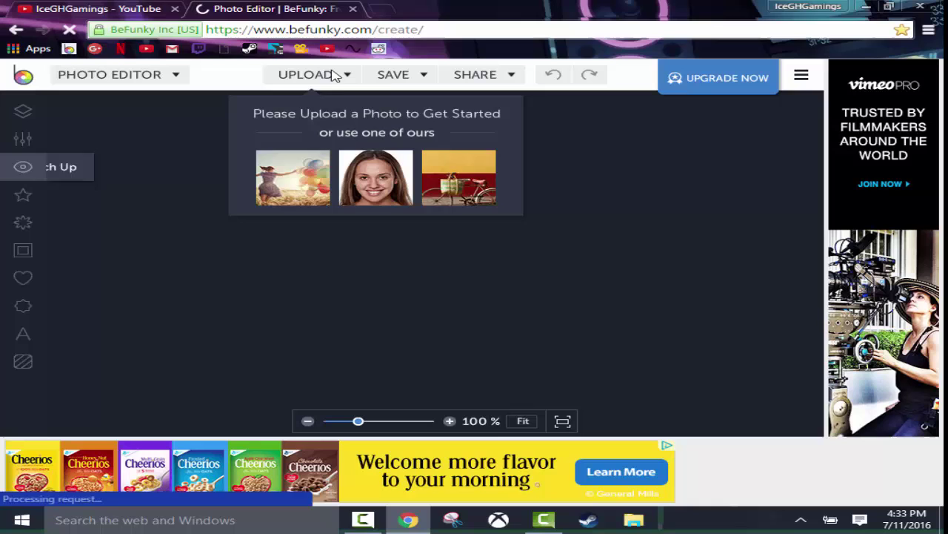
Upload the Minecraft Survival Series image from Downloads\Must Keep into BeFunky
click(332, 75)
click(315, 102)
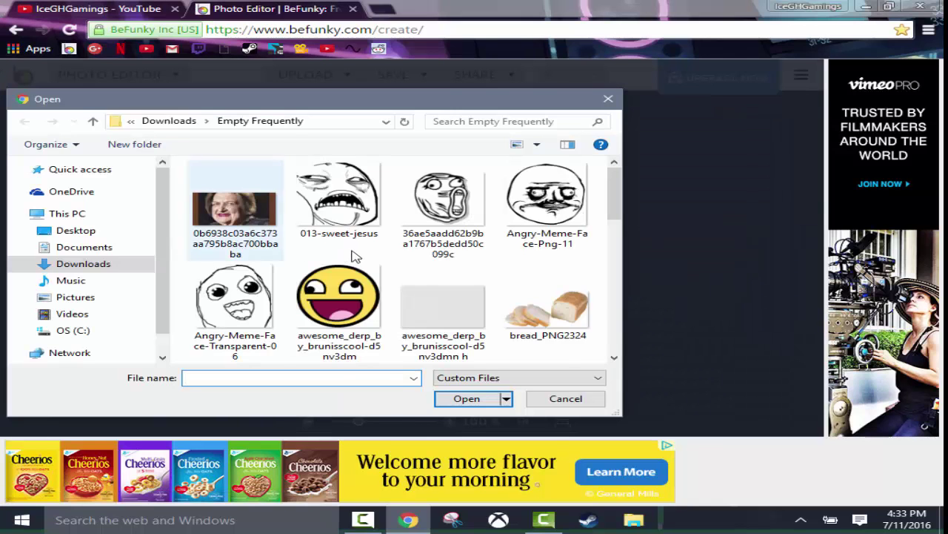
scroll(386, 252, down, 5)
scroll(409, 291, up, 5)
scroll(377, 211, down, 5)
scroll(377, 212, up, 5)
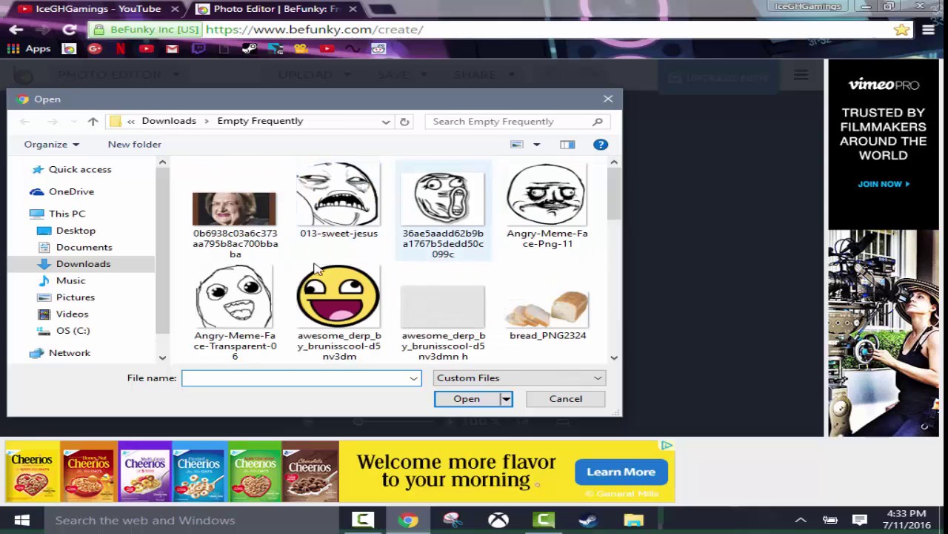
scroll(338, 282, down, 6)
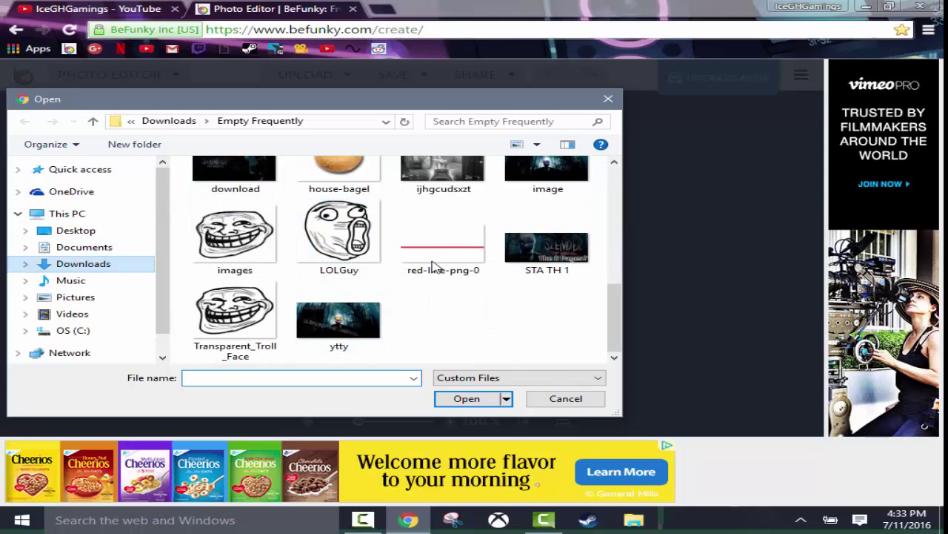
key(alt+Up)
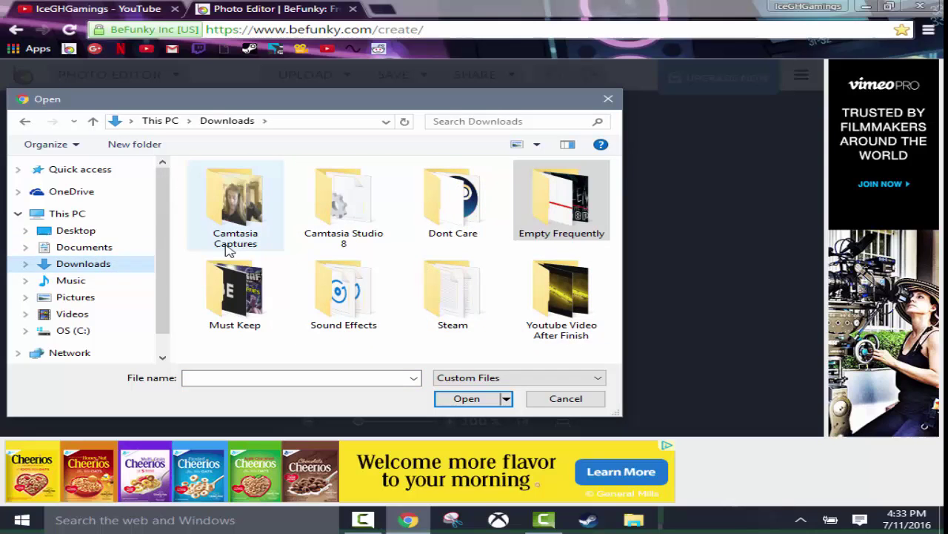
double_click(236, 290)
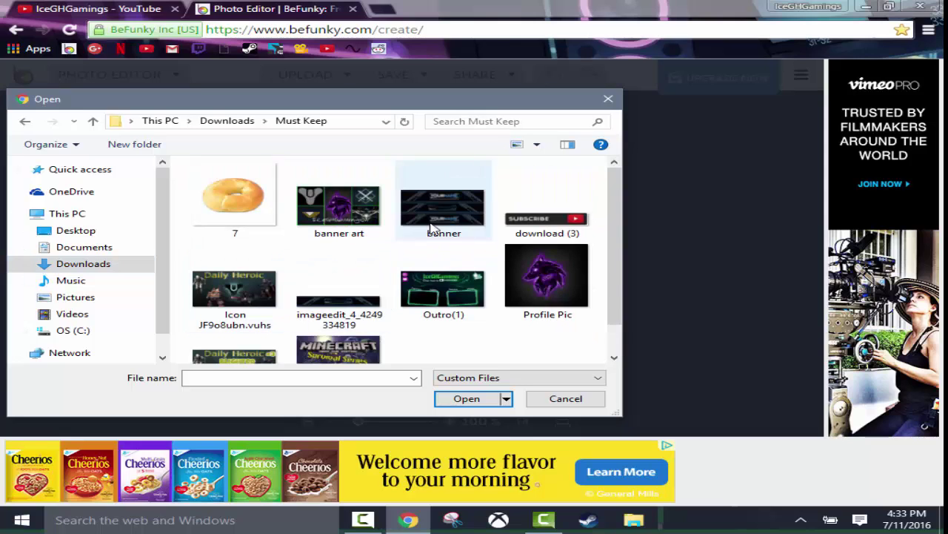
scroll(441, 255, down, 2)
scroll(316, 303, up, 2)
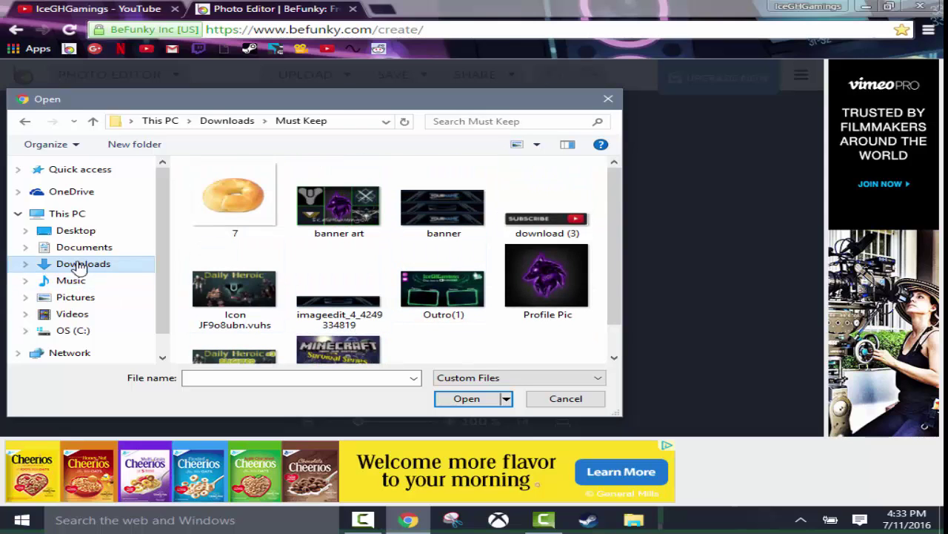
scroll(321, 320, down, 1)
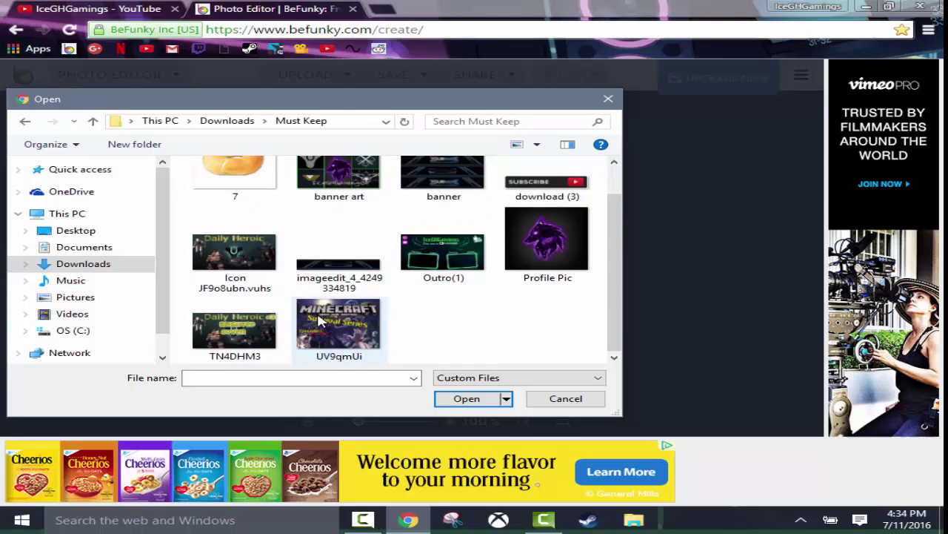
double_click(365, 326)
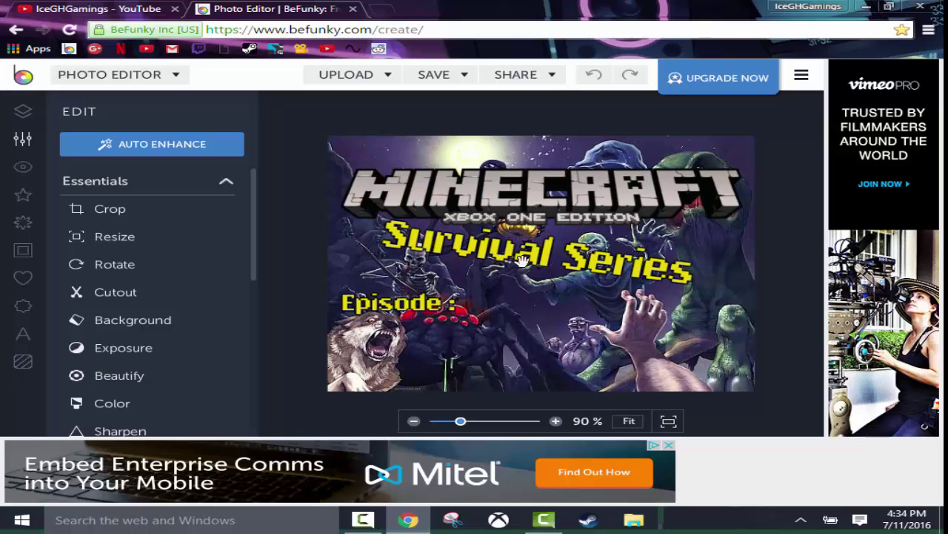
Add a resized text box to the image, then close the BeFunky tab with Ctrl+W
click(22, 334)
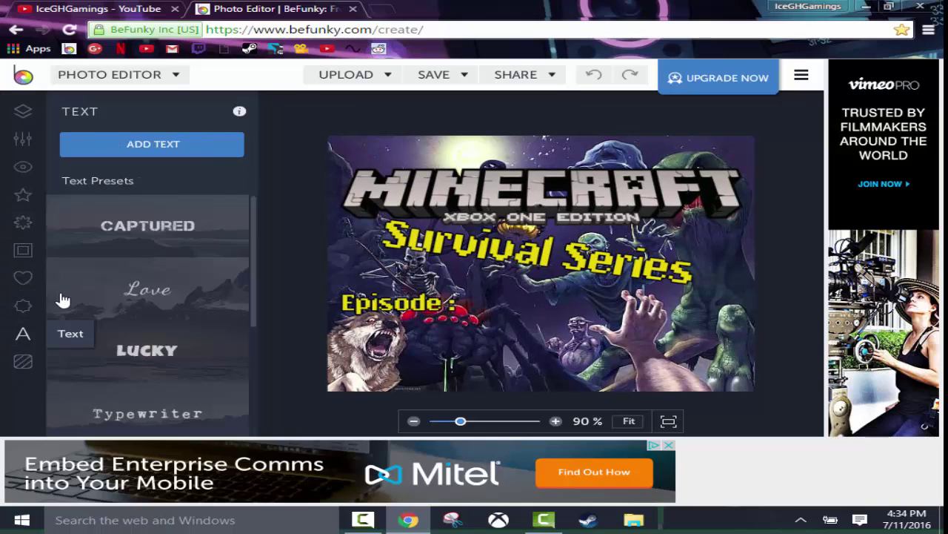
scroll(170, 333, down, 1)
scroll(170, 333, up, 1)
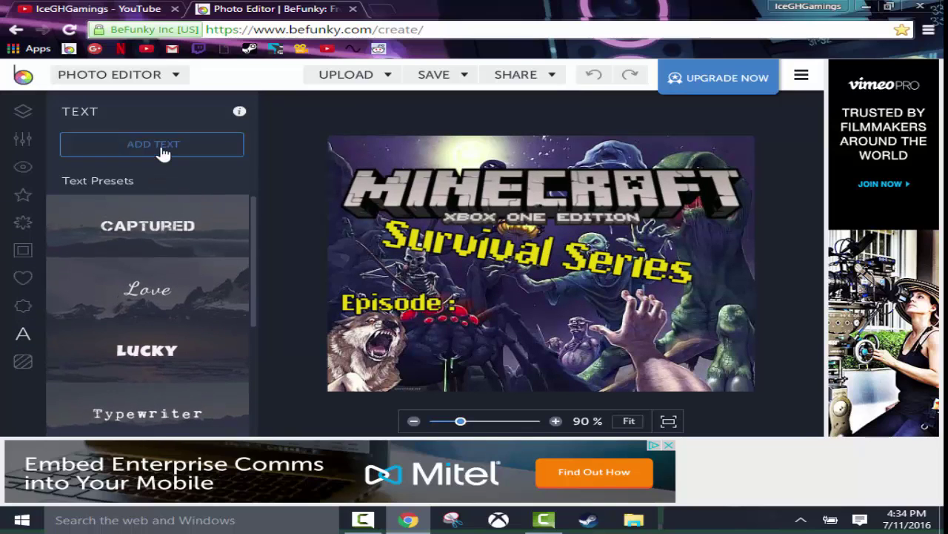
click(161, 145)
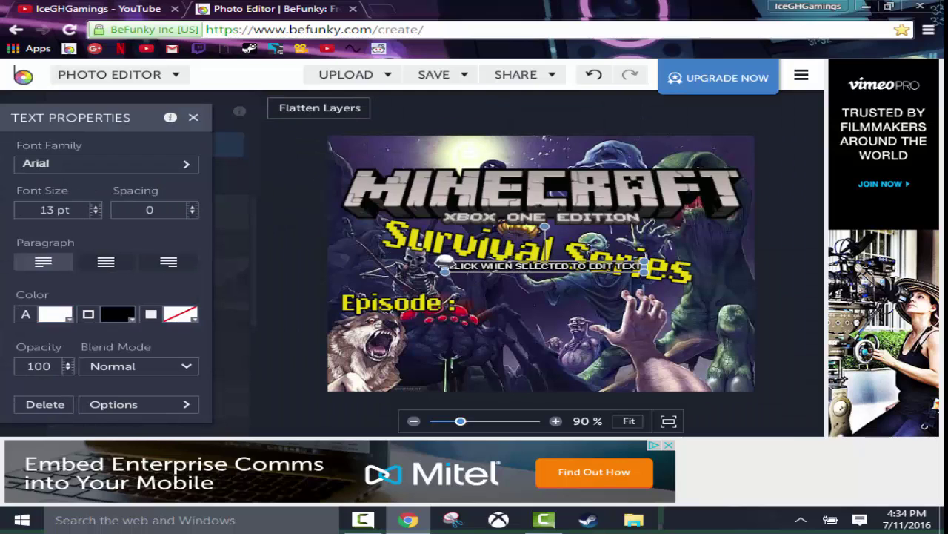
drag(443, 265, 476, 268)
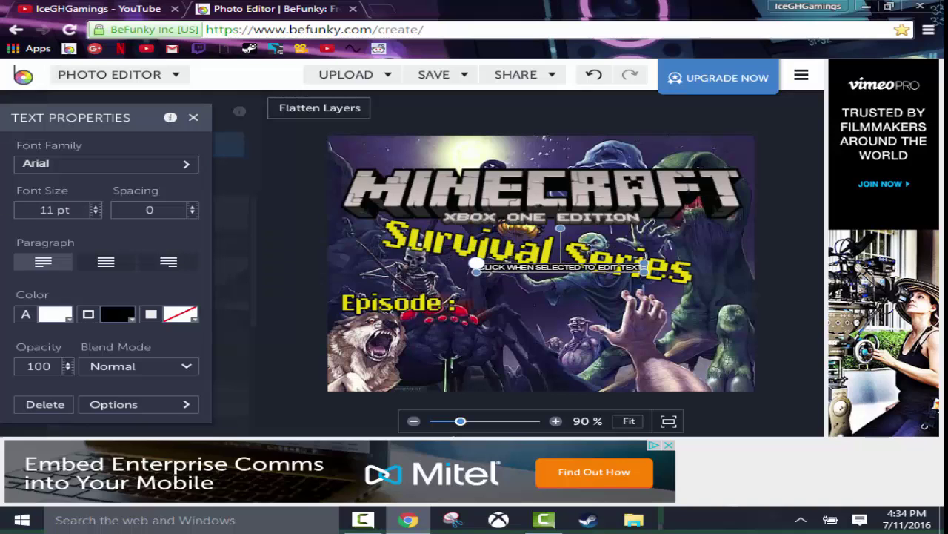
key(ctrl+w)
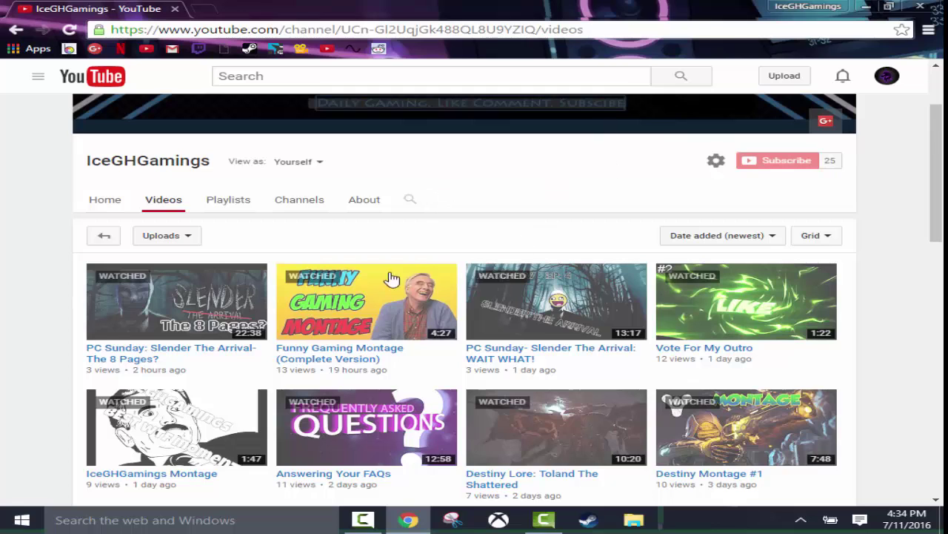
Scroll through the Destiny Taken King video's edit page
scroll(392, 278, down, 1)
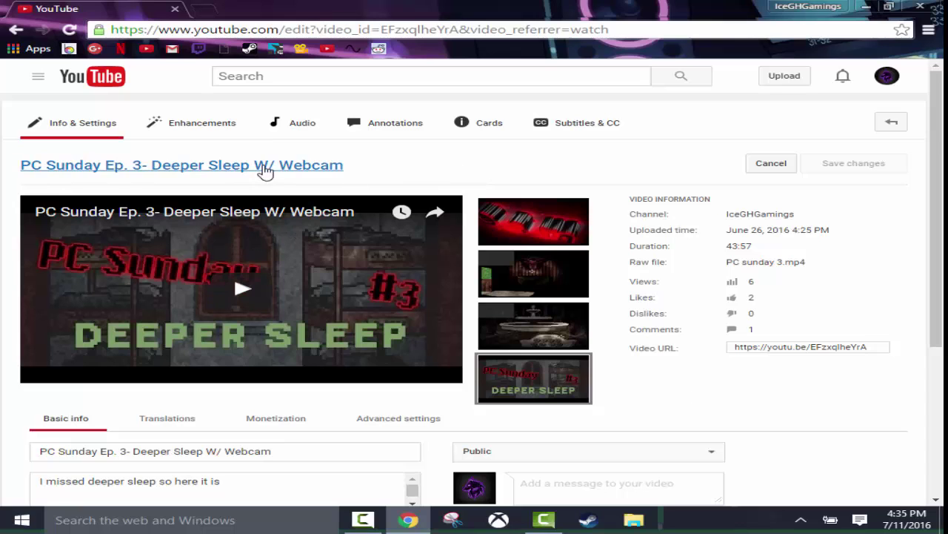
scroll(338, 377, down, 2)
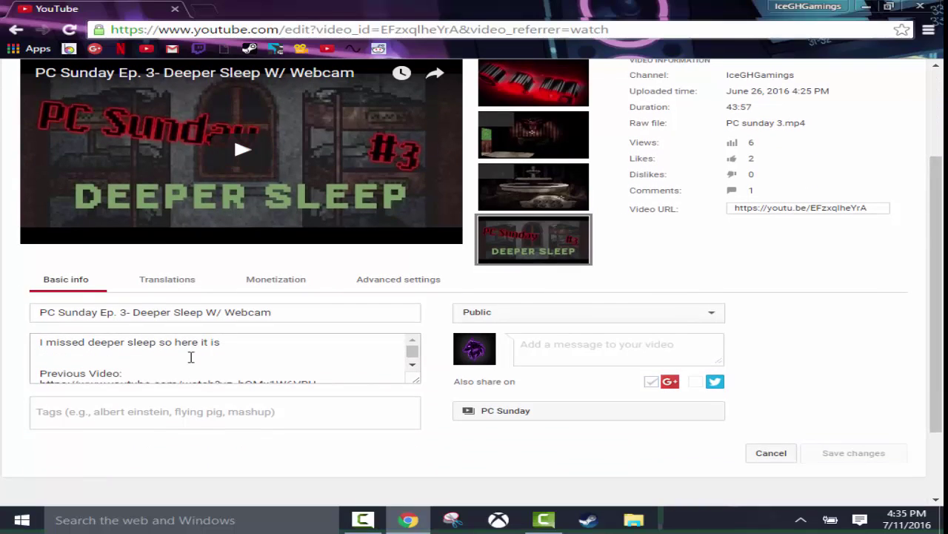
scroll(608, 288, up, 2)
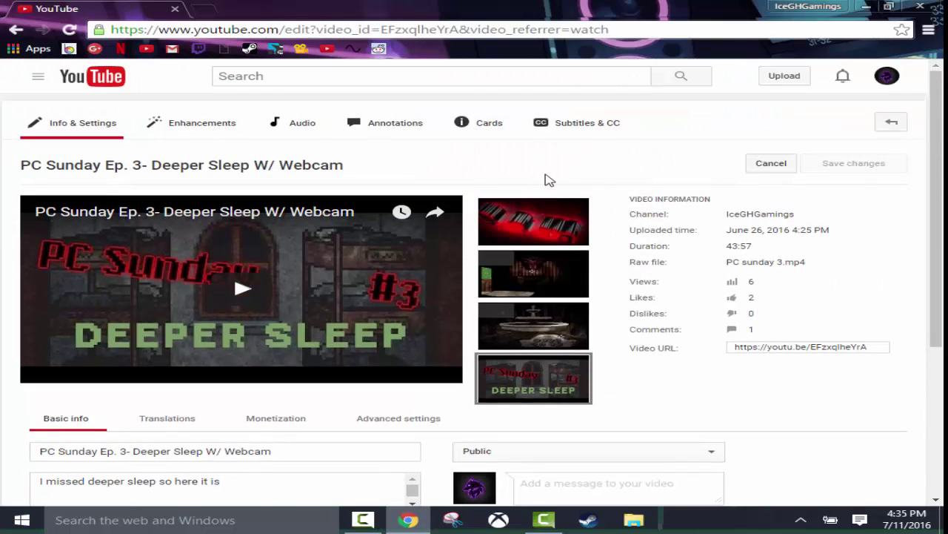
scroll(197, 364, down, 3)
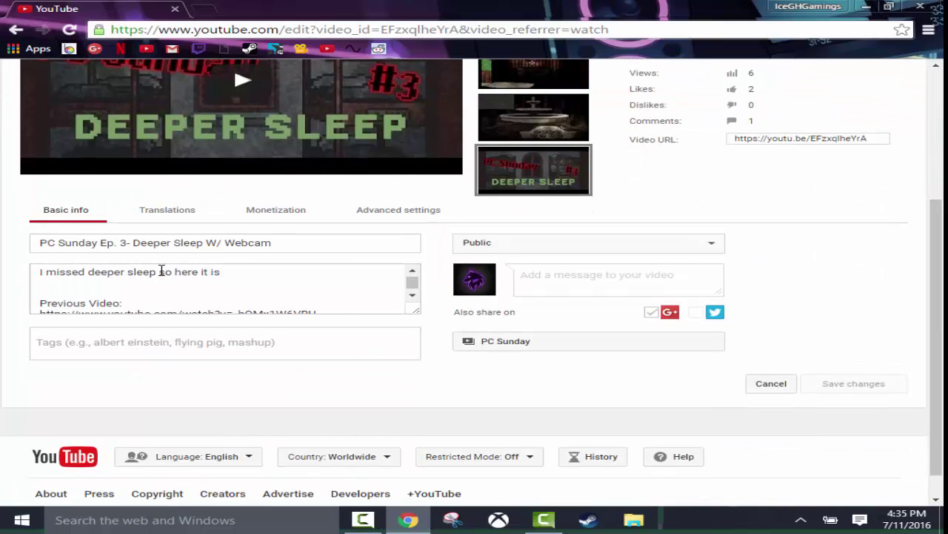
scroll(161, 271, down, 3)
scroll(180, 321, up, 4)
scroll(568, 360, down, 2)
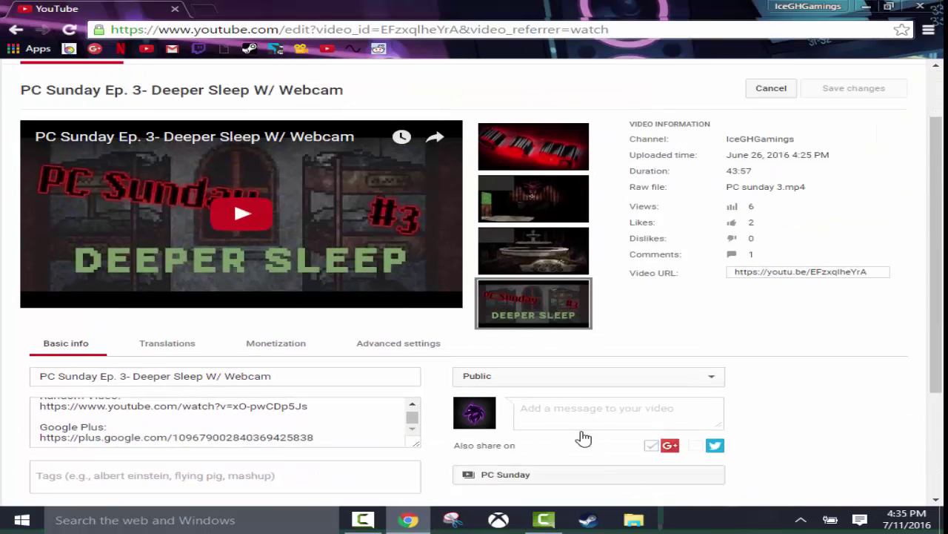
scroll(584, 438, down, 1)
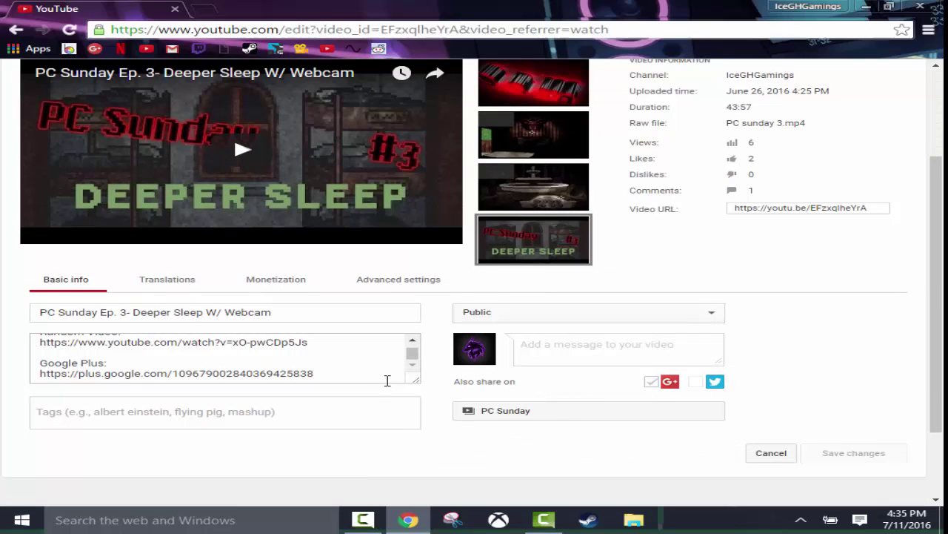
scroll(373, 364, up, 4)
scroll(394, 329, up, 2)
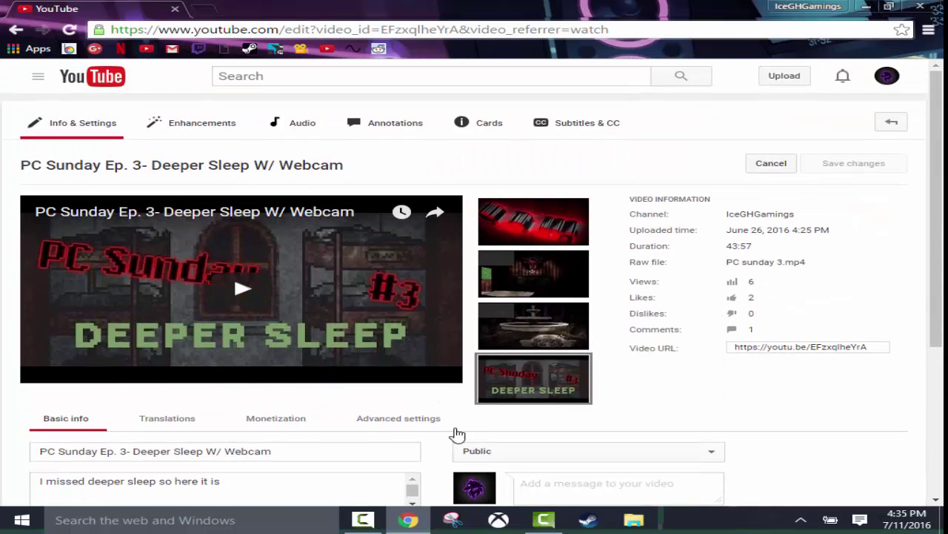
Delete the description text 'Youtube' and save the empty description
mouse_move(554, 225)
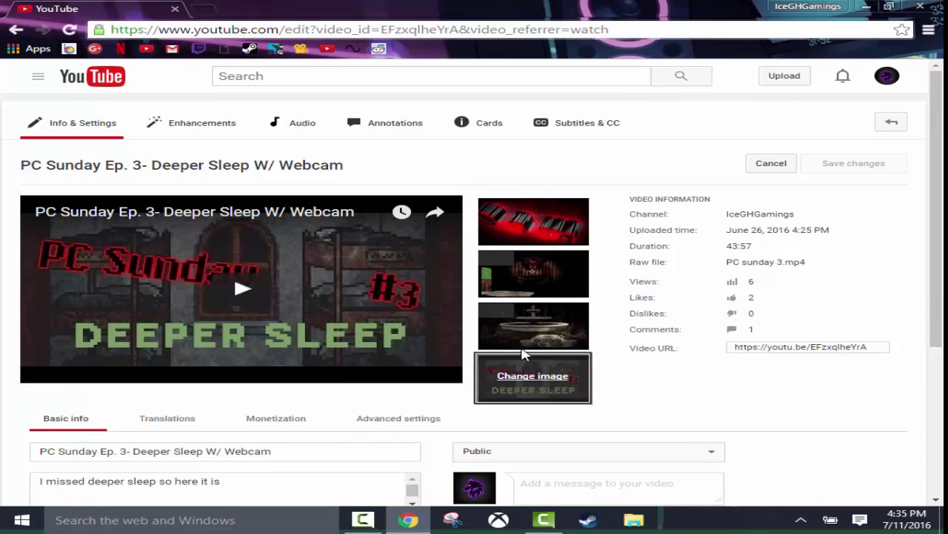
mouse_move(572, 244)
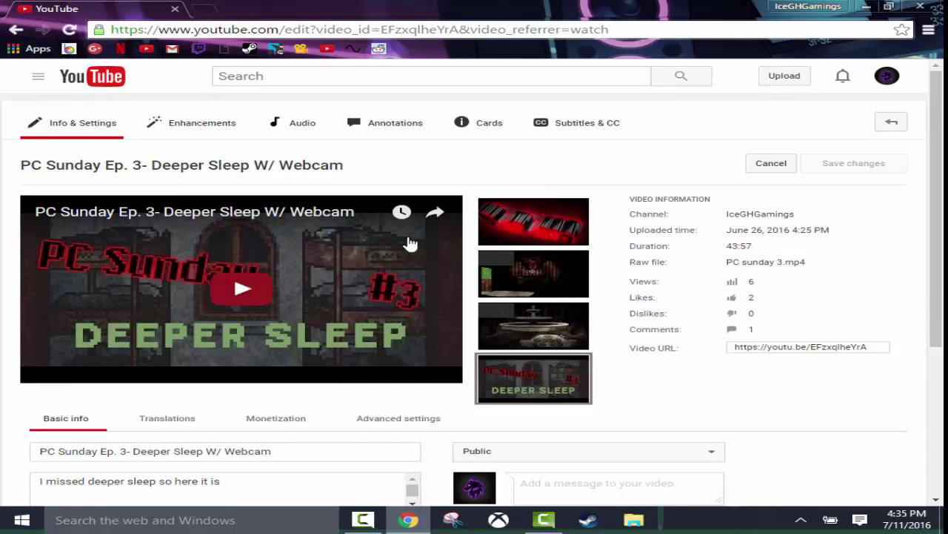
mouse_move(535, 329)
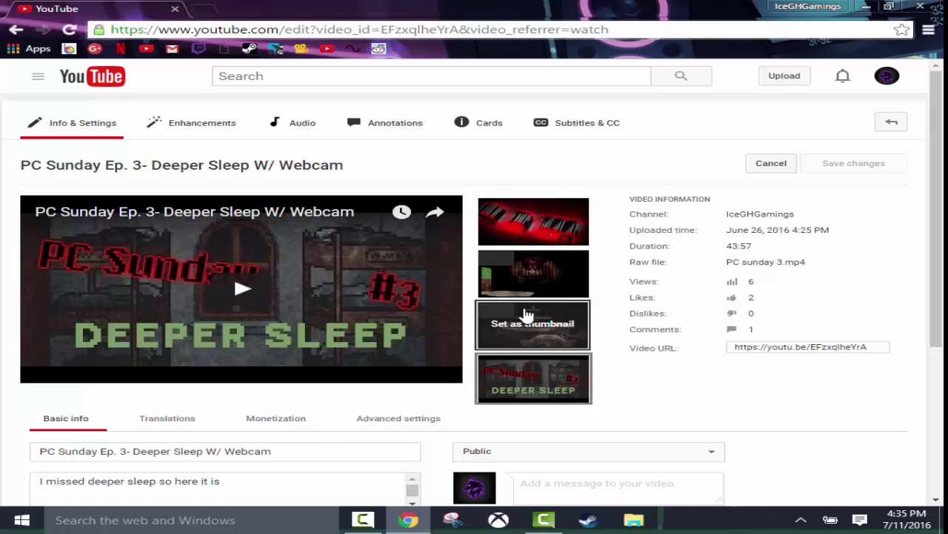
mouse_move(526, 269)
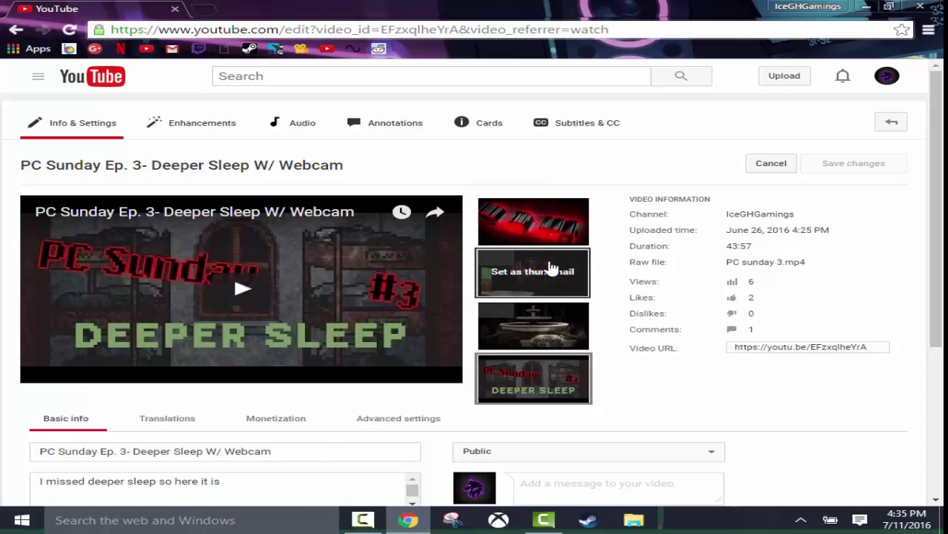
mouse_move(538, 382)
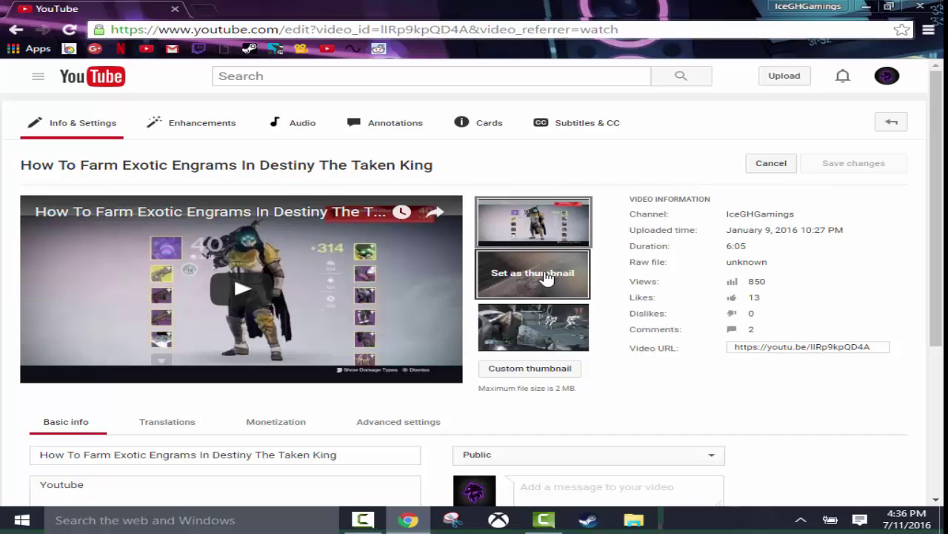
scroll(601, 341, down, 2)
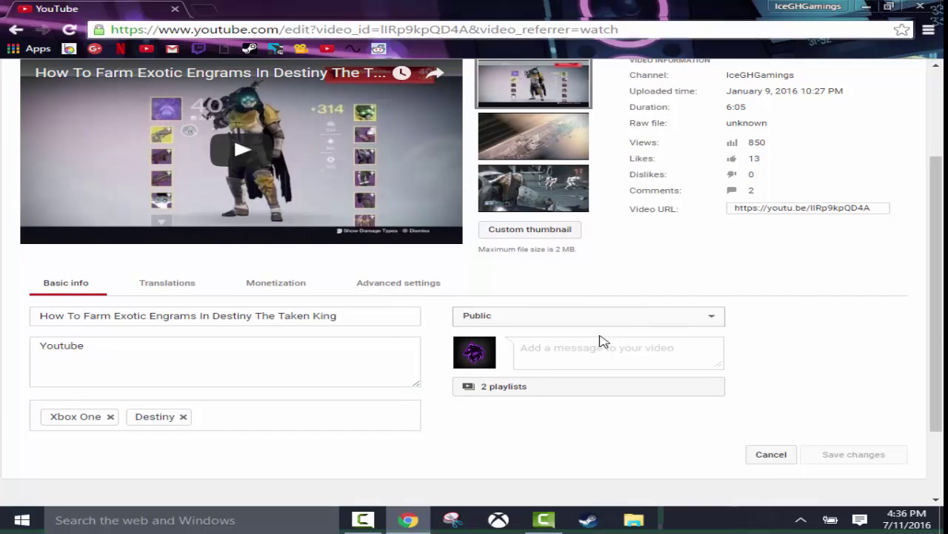
double_click(68, 346)
key(BackSpace)
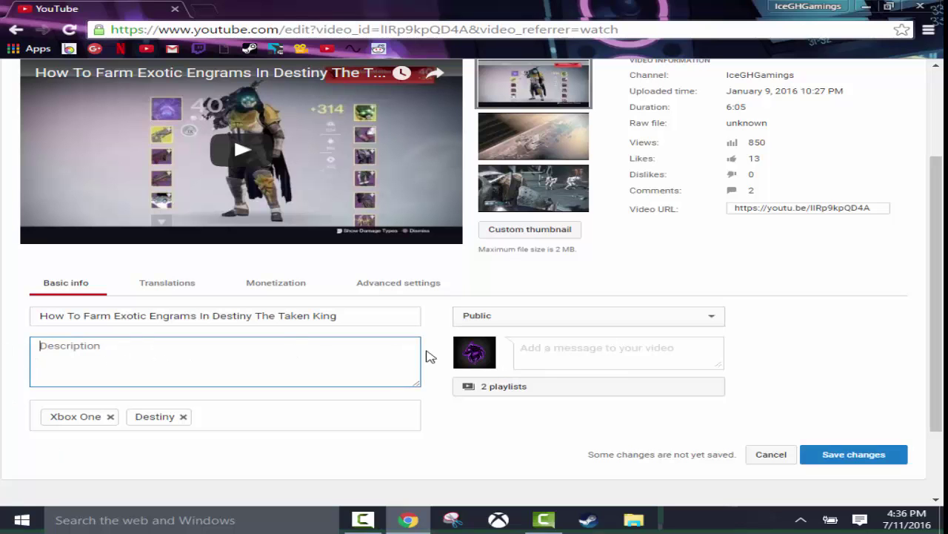
scroll(786, 256, up, 2)
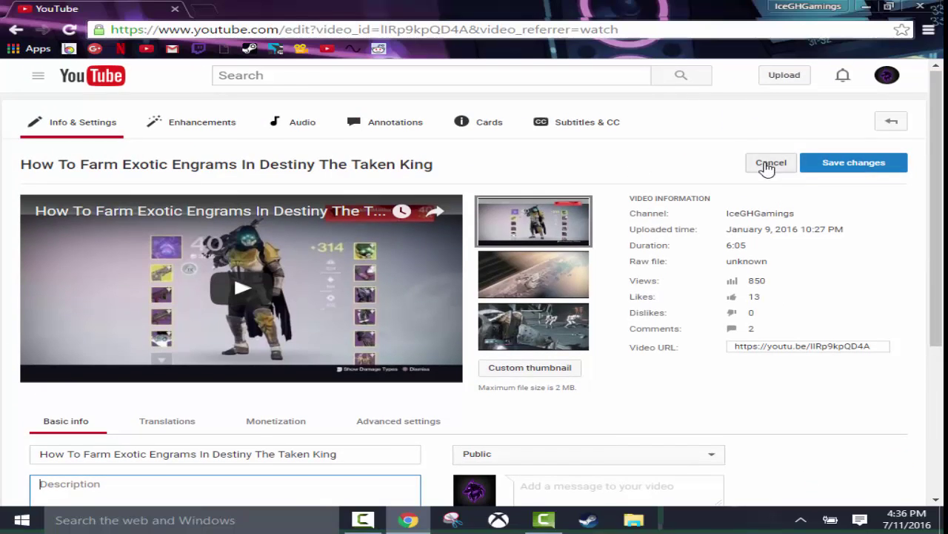
scroll(881, 423, down, 3)
click(854, 384)
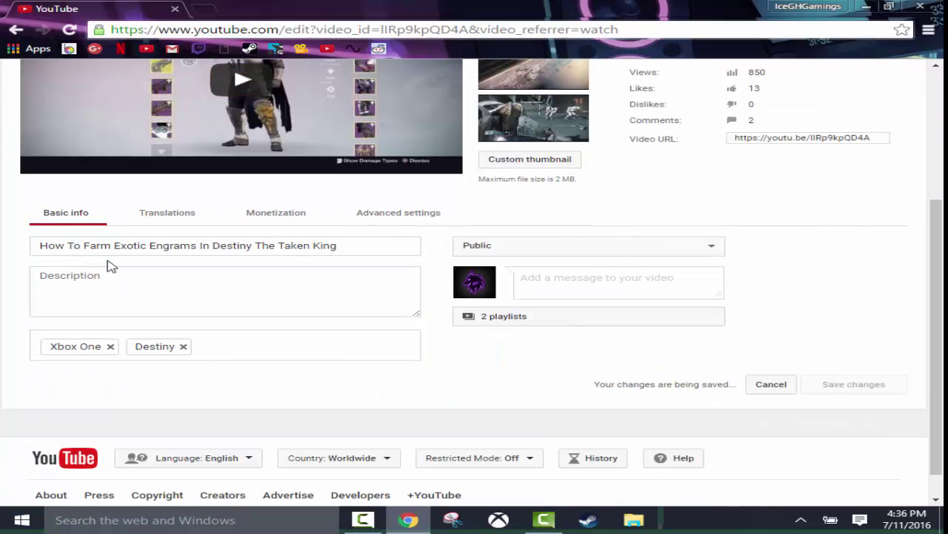
Set the second auto-generated frame as the video thumbnail and save
scroll(582, 289, up, 1)
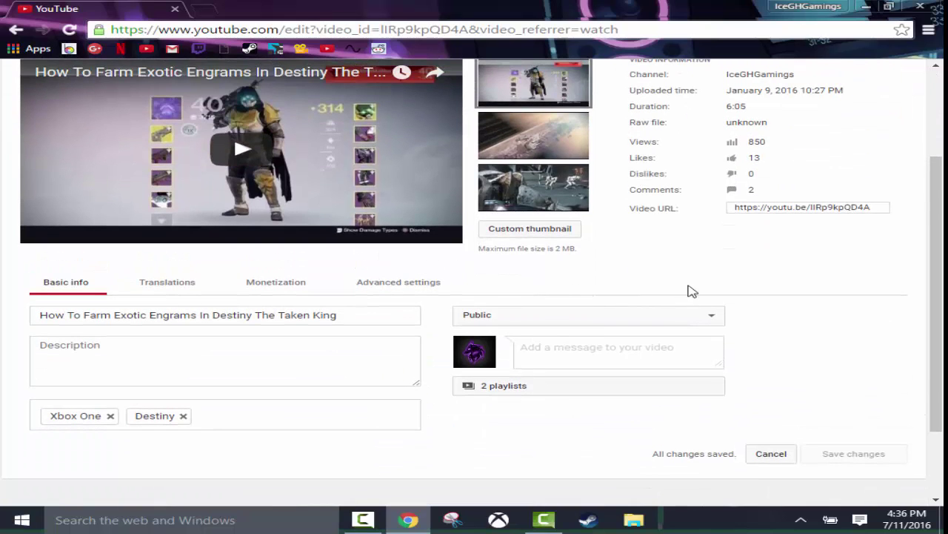
scroll(693, 291, up, 2)
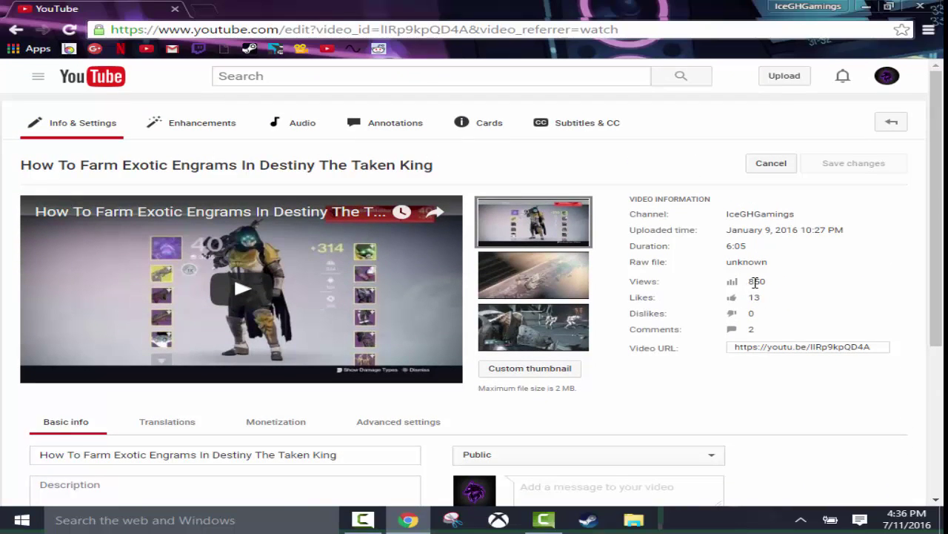
double_click(754, 297)
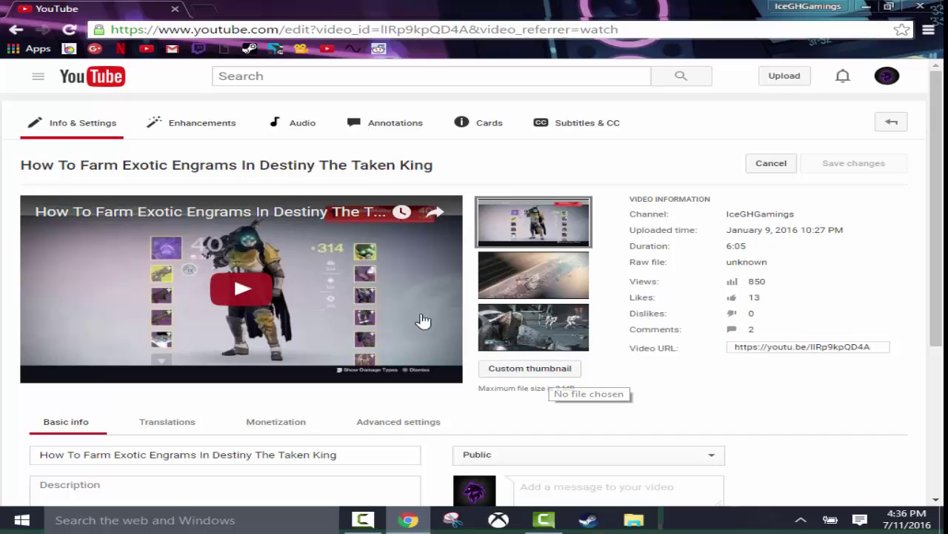
click(537, 289)
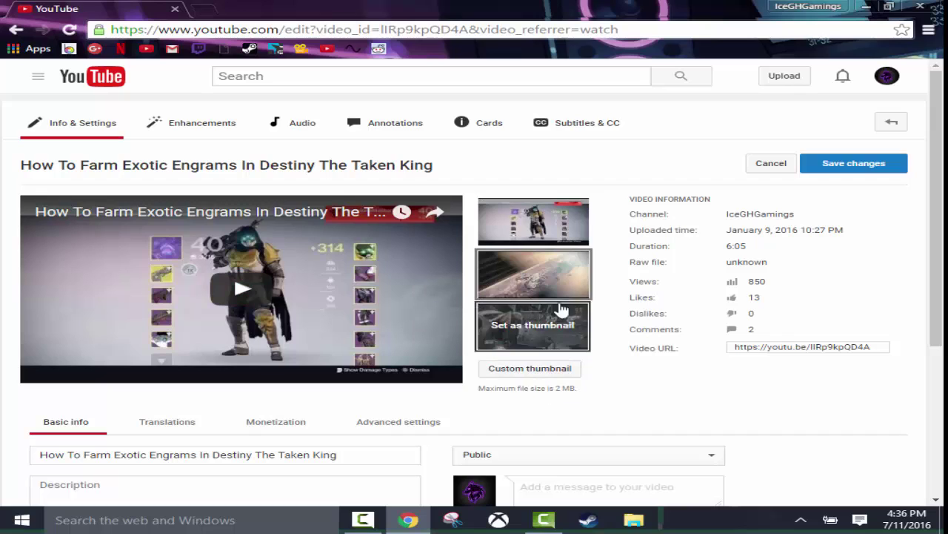
click(845, 165)
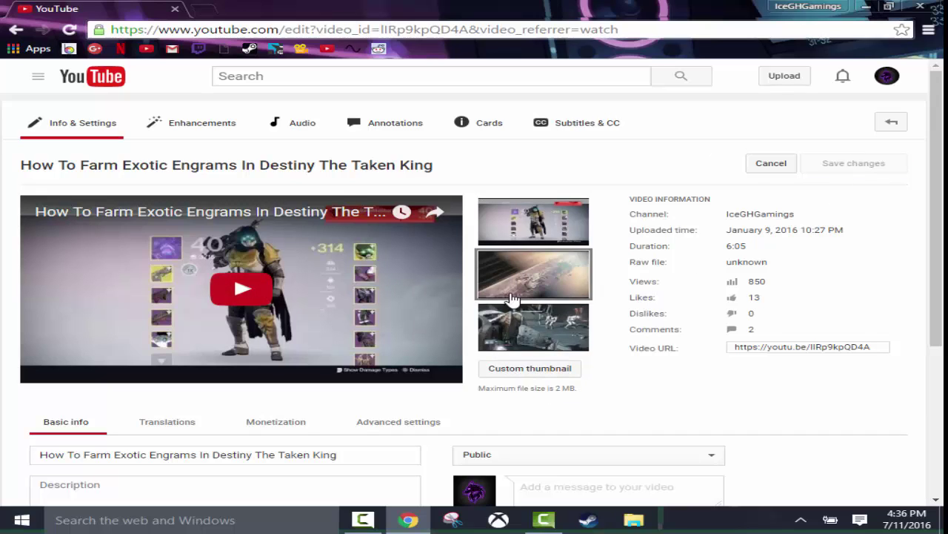
Revert the thumbnail to the first frame and open the custom thumbnail file picker
mouse_move(535, 346)
click(536, 231)
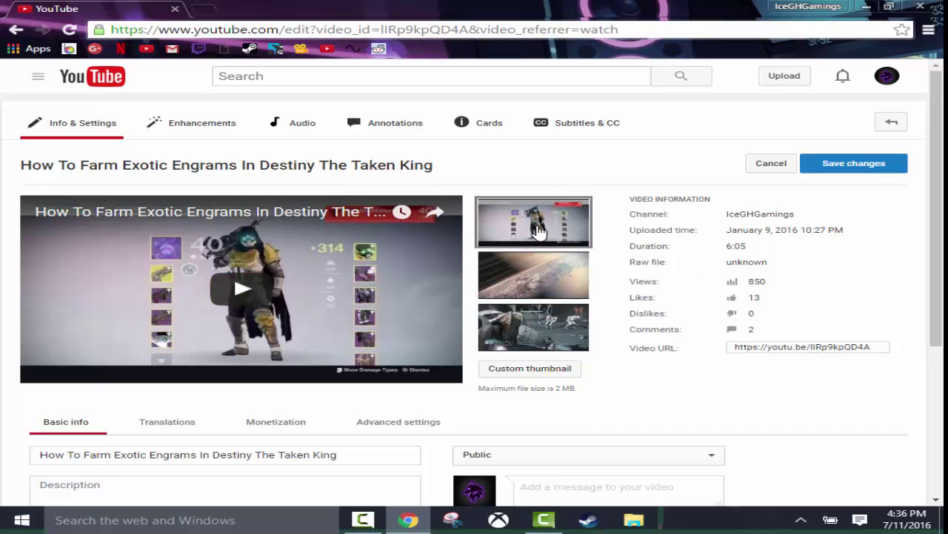
click(552, 371)
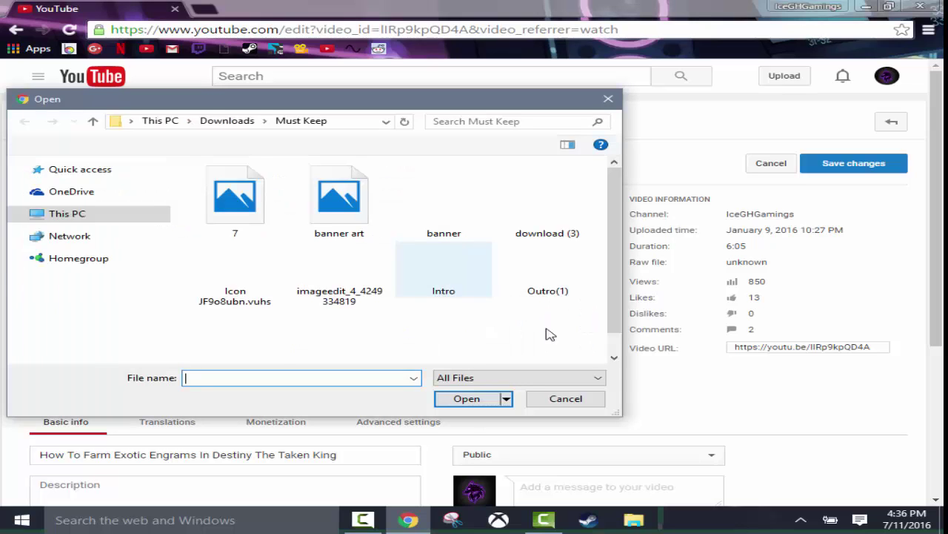
Upload awesome_derp_by_brunisscool-d5nv3dm from Downloads\Empty Frequently as the custom thumbnail
scroll(119, 248, down, 1)
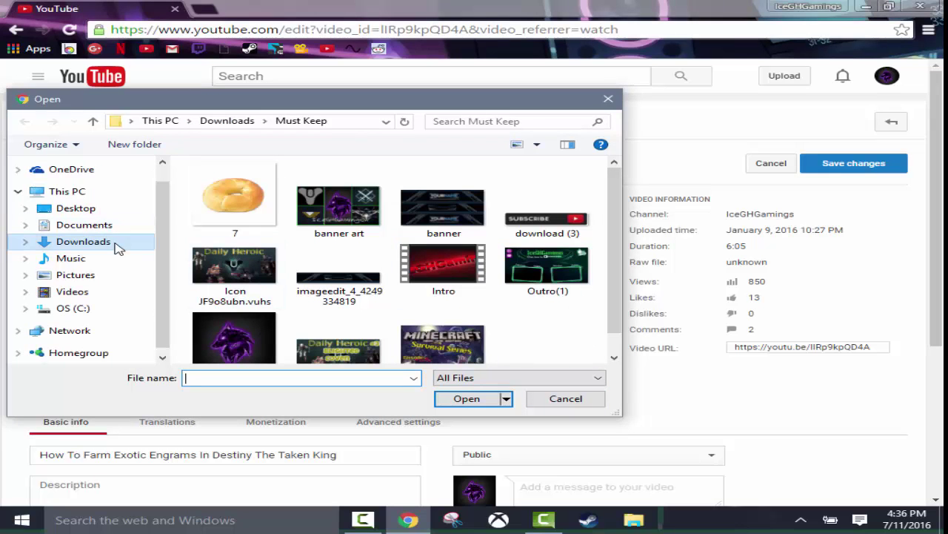
click(117, 243)
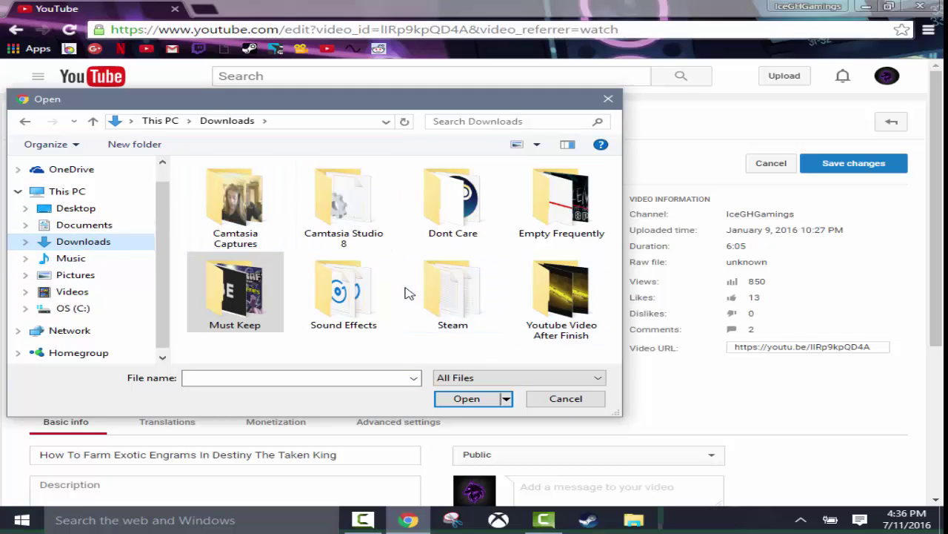
double_click(539, 213)
scroll(472, 253, down, 5)
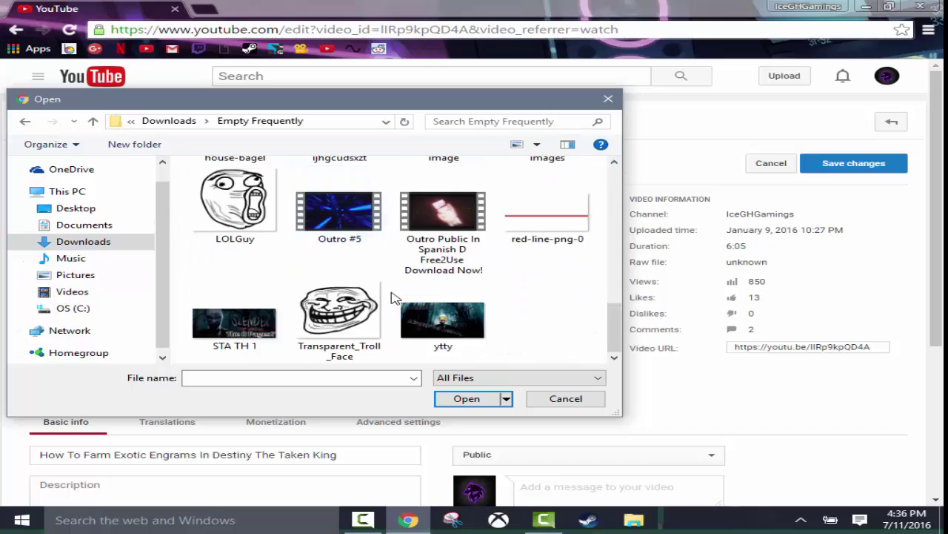
scroll(472, 253, up, 5)
scroll(468, 254, down, 2)
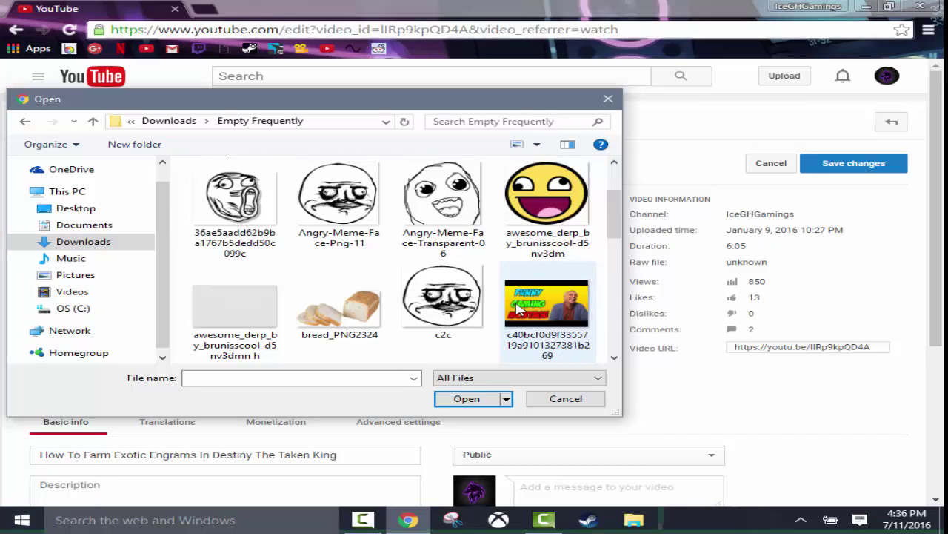
double_click(547, 194)
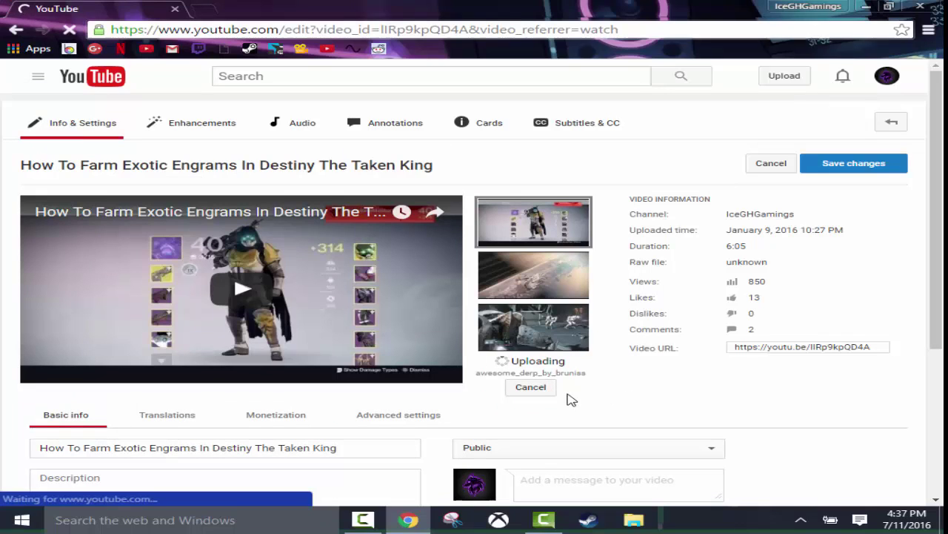
Cancel choosing another image and make the first auto-generated frame the thumbnail
mouse_move(531, 399)
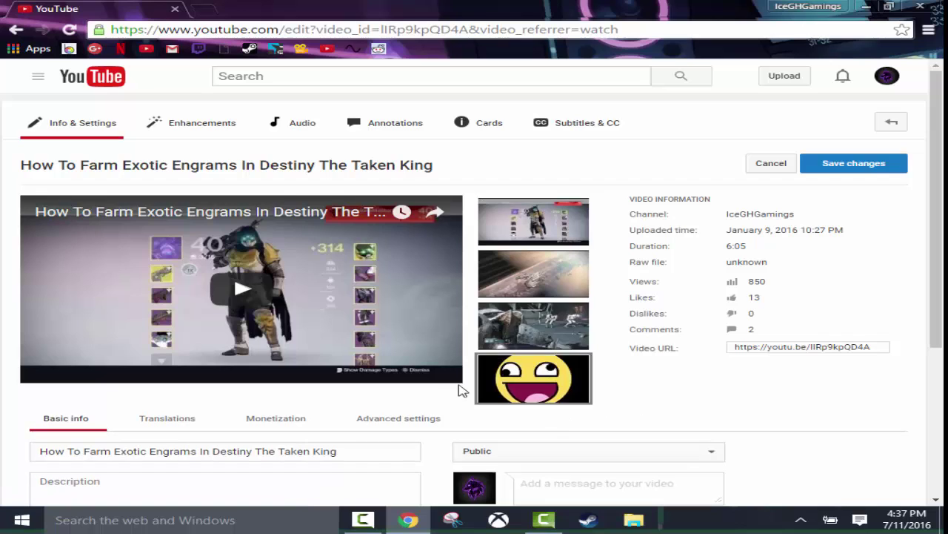
mouse_move(489, 360)
click(552, 381)
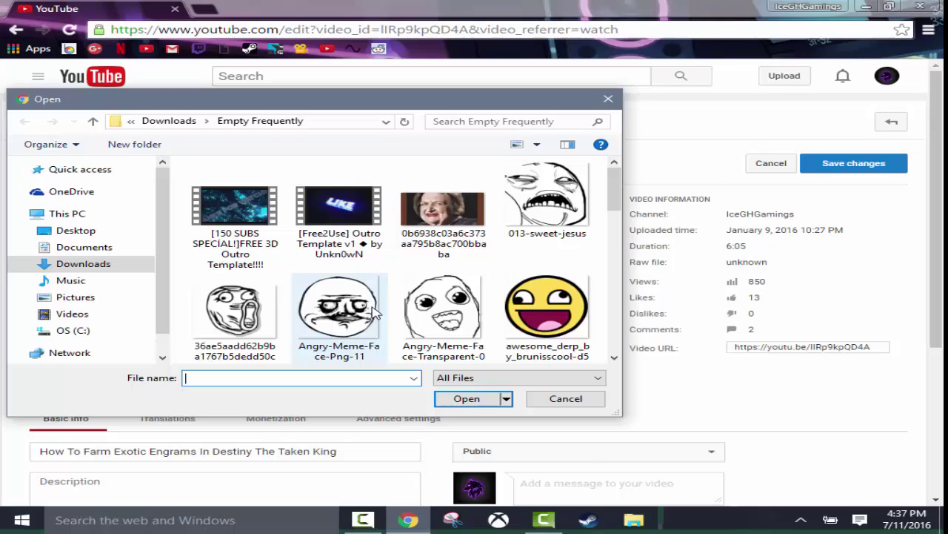
scroll(491, 290, down, 5)
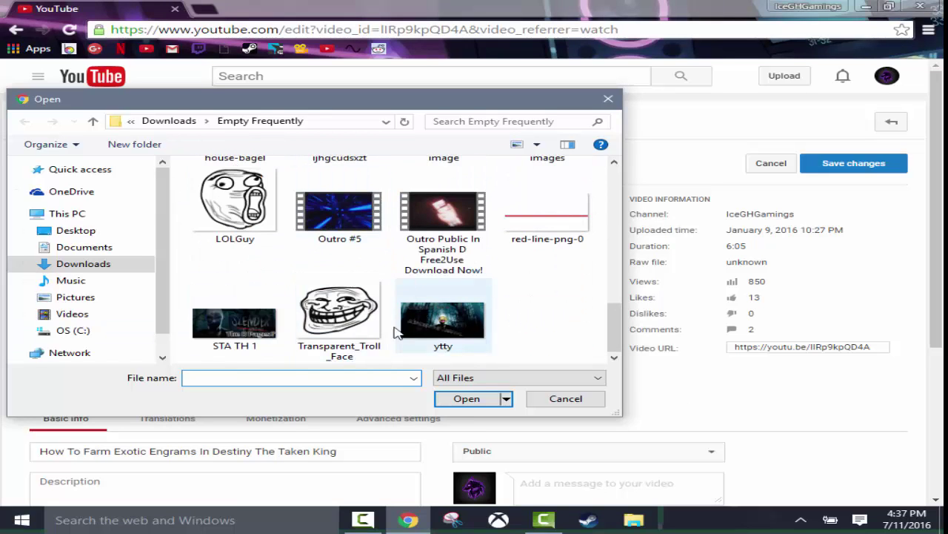
click(586, 398)
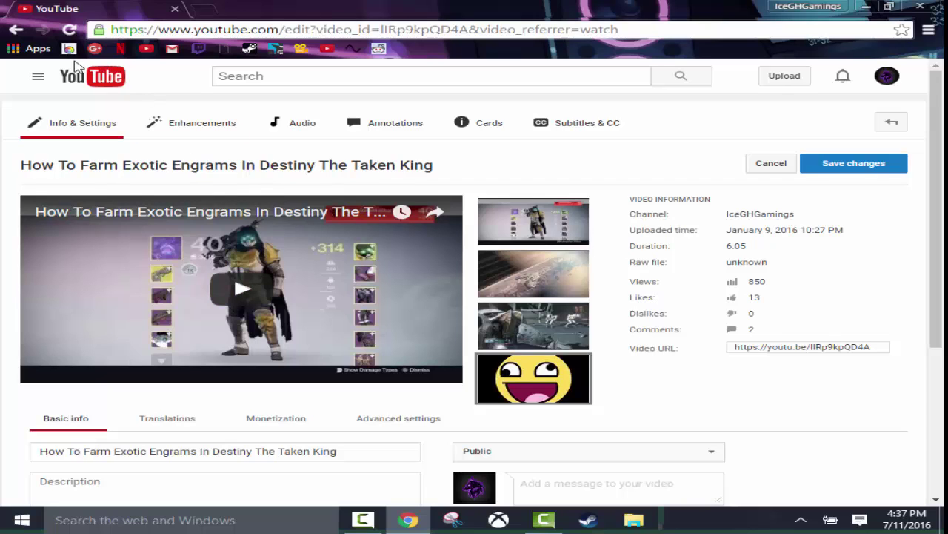
click(551, 239)
Save the Destiny video's first-frame thumbnail change
click(864, 163)
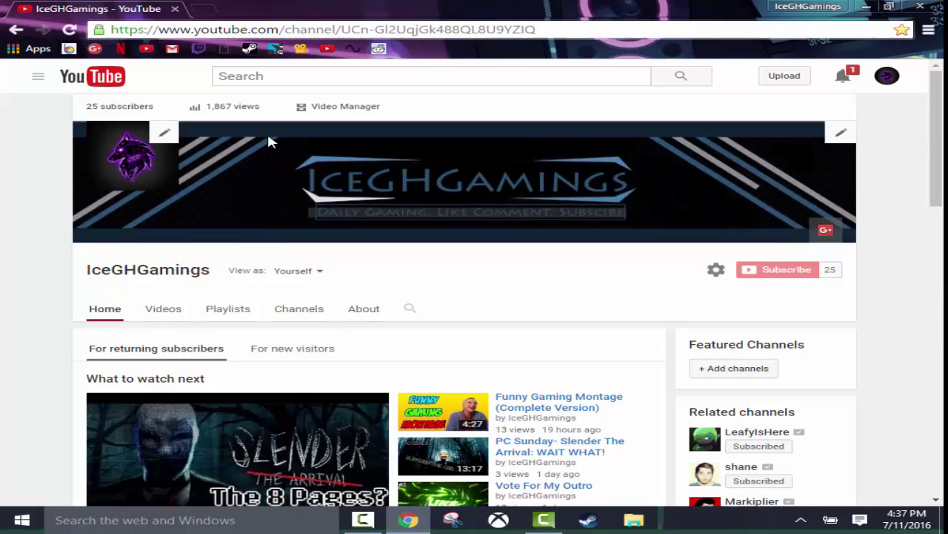
scroll(637, 255, down, 3)
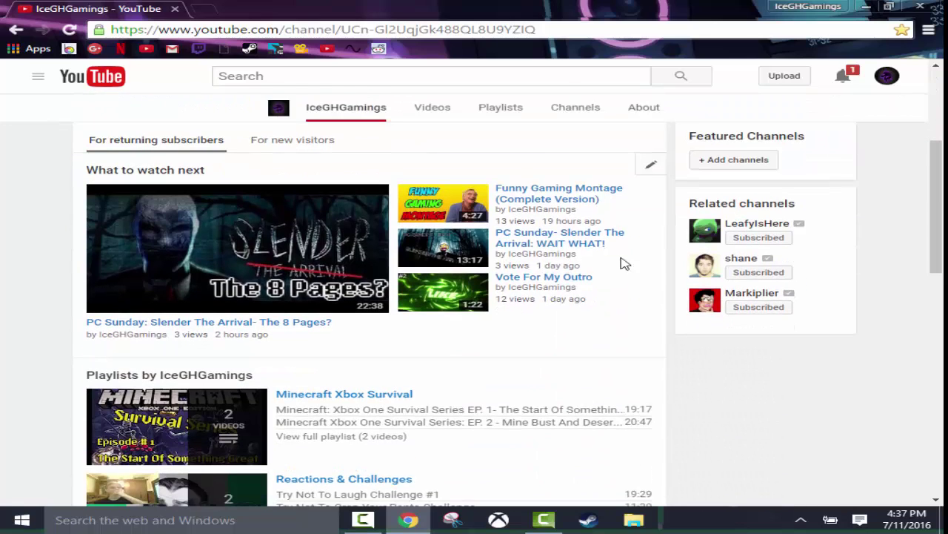
scroll(304, 195, up, 1)
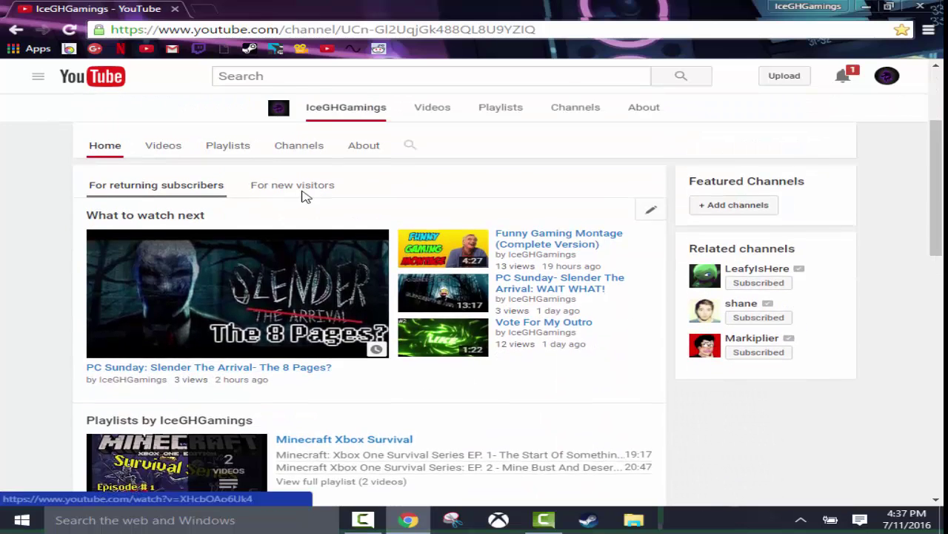
scroll(303, 194, up, 2)
Open the IceGHGamings Videos tab and scroll through all uploads, newest first
click(164, 221)
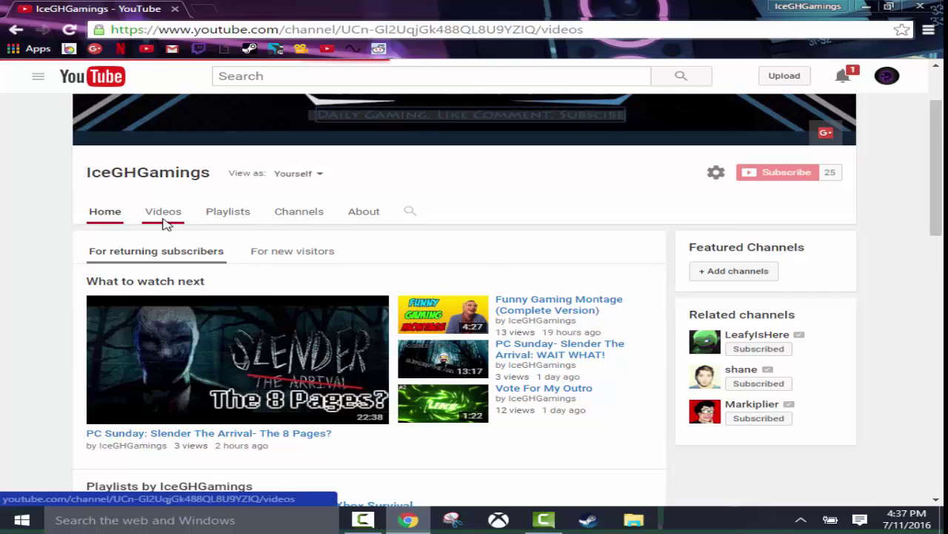
scroll(800, 352, down, 5)
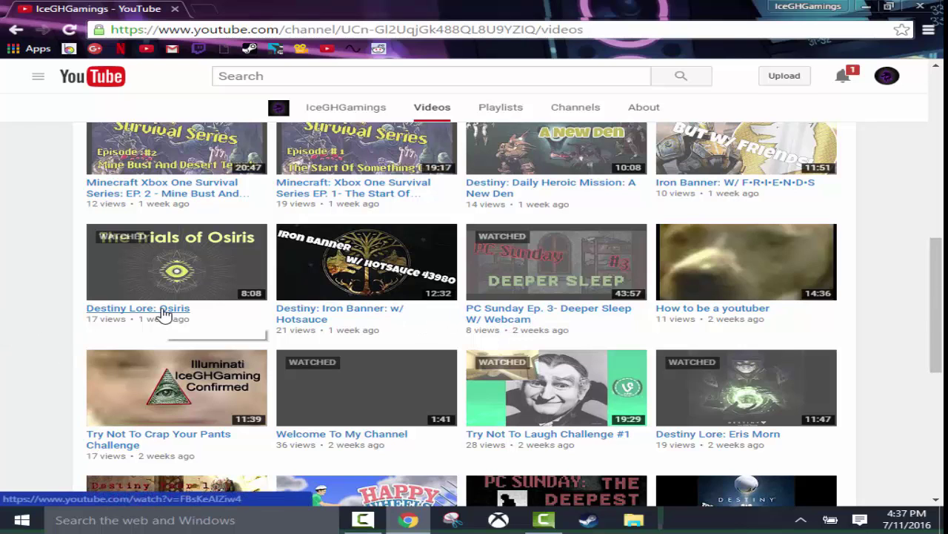
scroll(170, 326, down, 3)
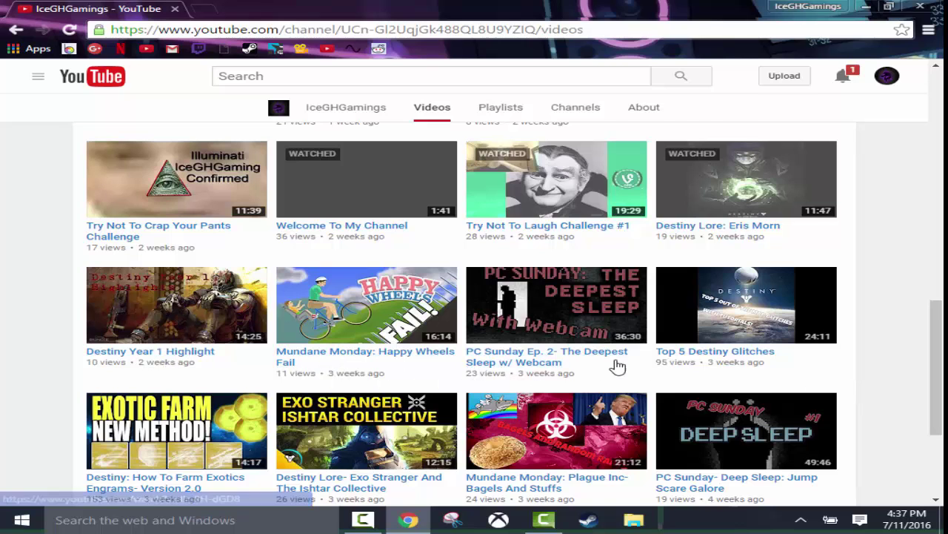
scroll(587, 148, up, 10)
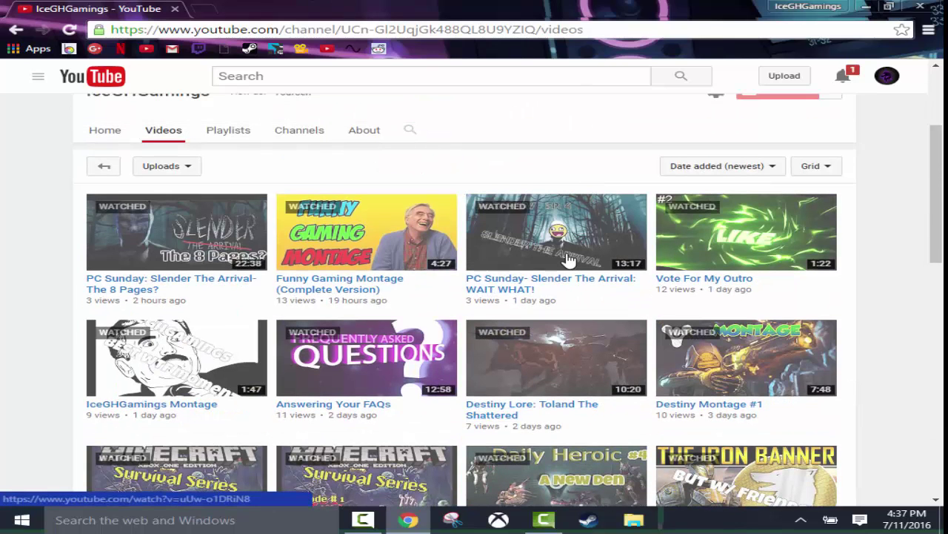
mouse_move(561, 249)
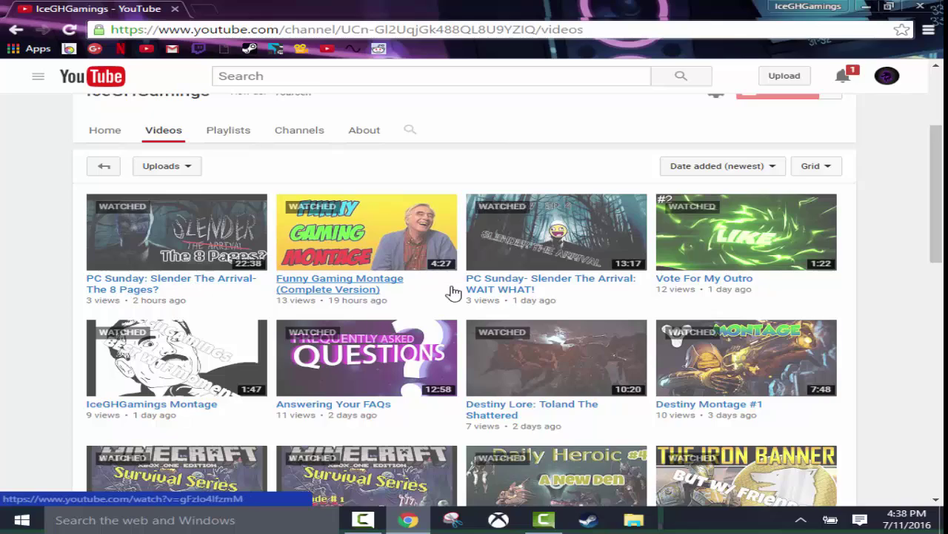
scroll(749, 411, down, 1)
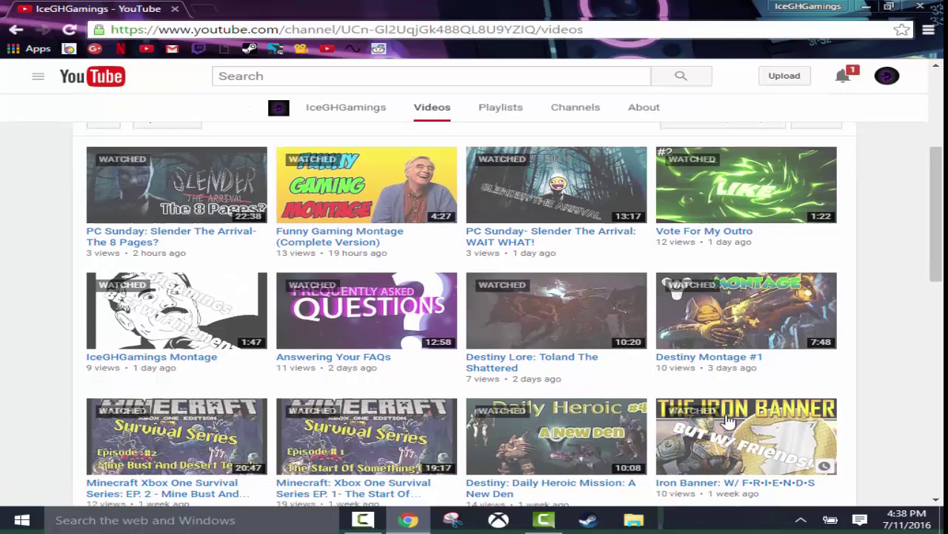
scroll(524, 371, down, 2)
scroll(667, 374, down, 6)
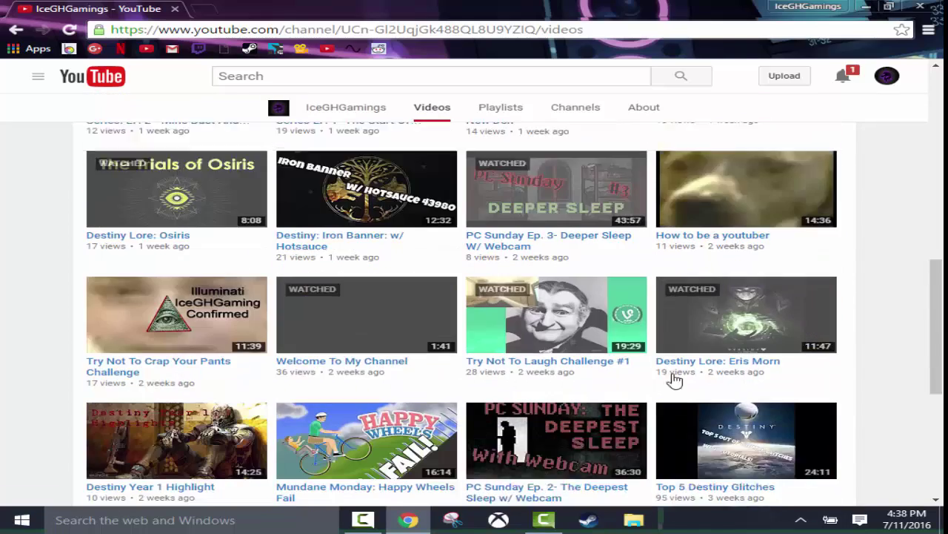
scroll(674, 380, down, 1)
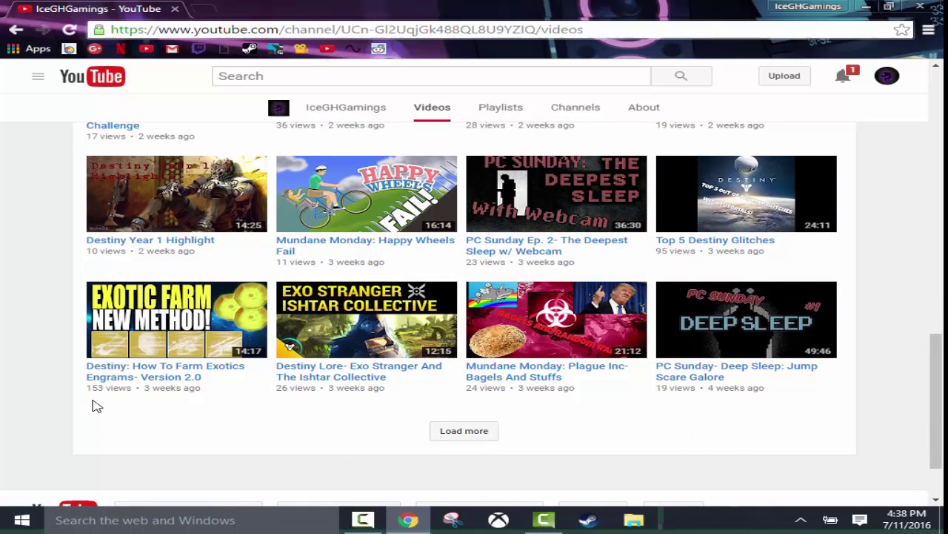
scroll(231, 426, up, 5)
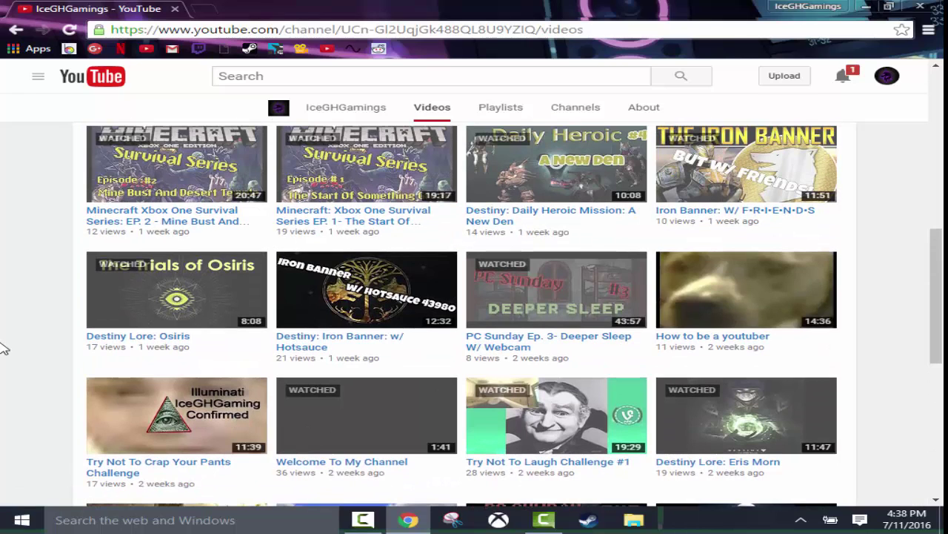
scroll(8, 348, up, 7)
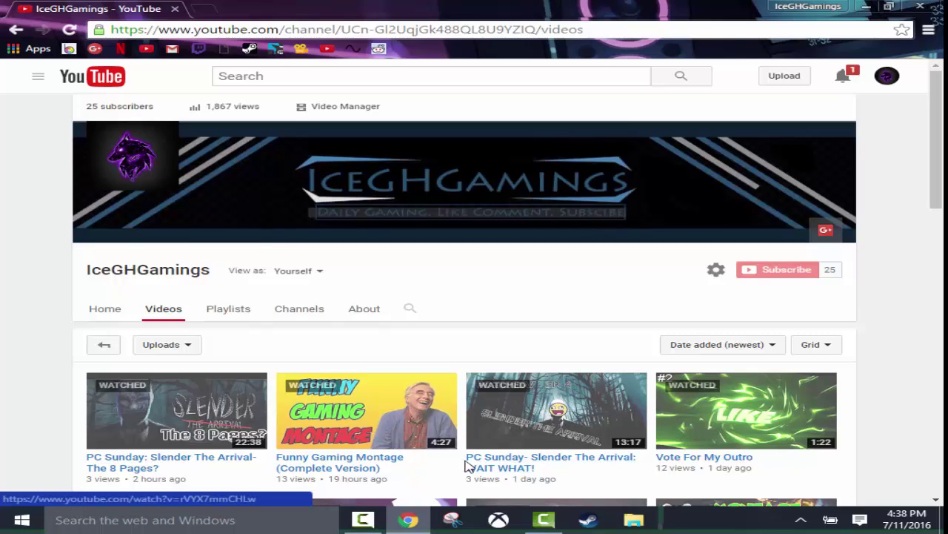
Scroll the Videos grid and dismiss a stray context menu
scroll(561, 460, down, 1)
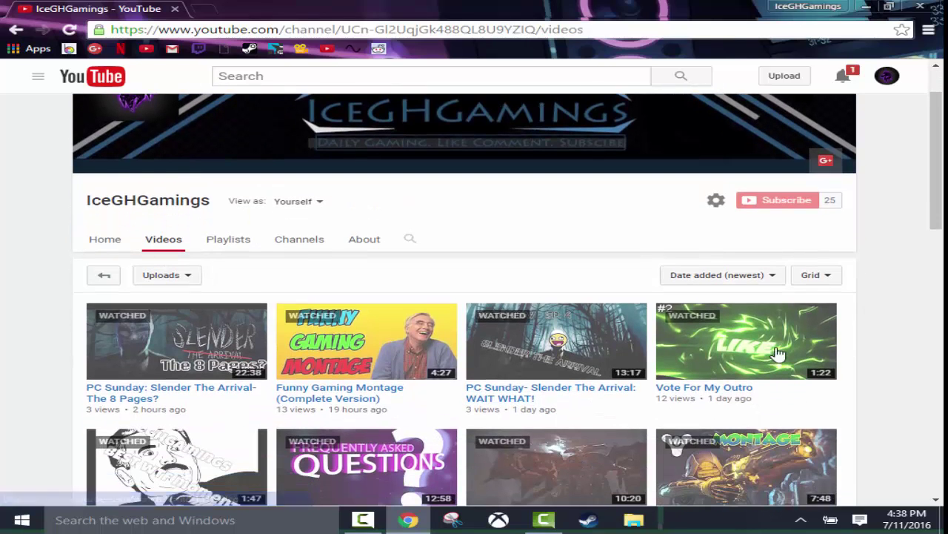
scroll(674, 363, down, 2)
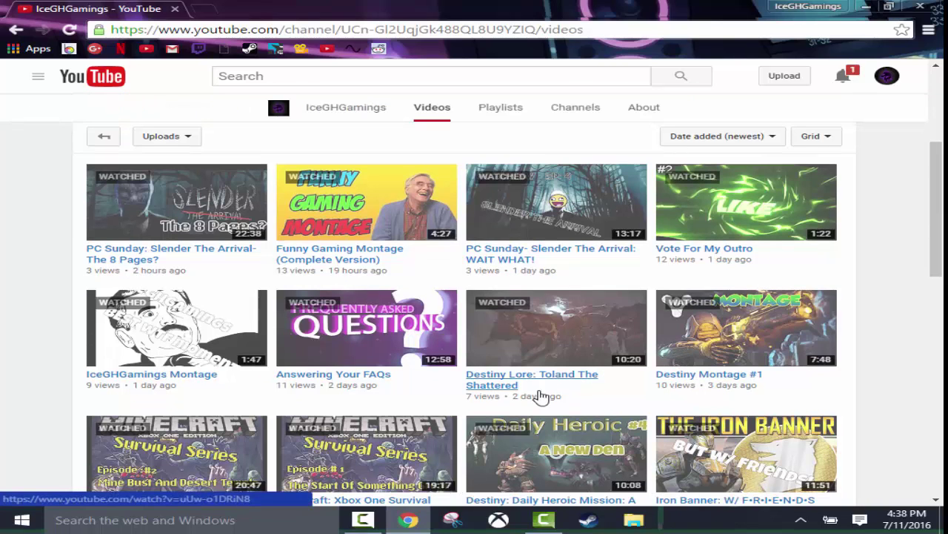
scroll(555, 318, up, 2)
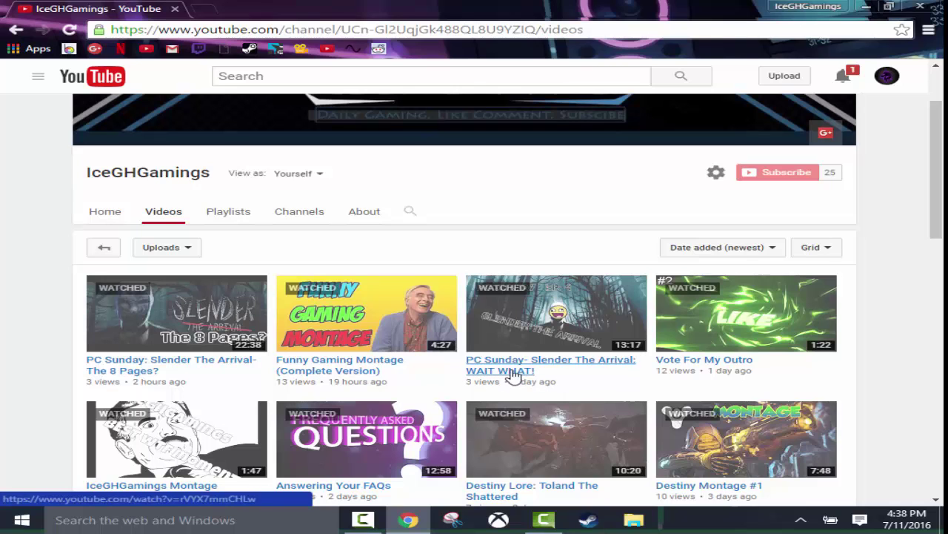
scroll(513, 376, down, 5)
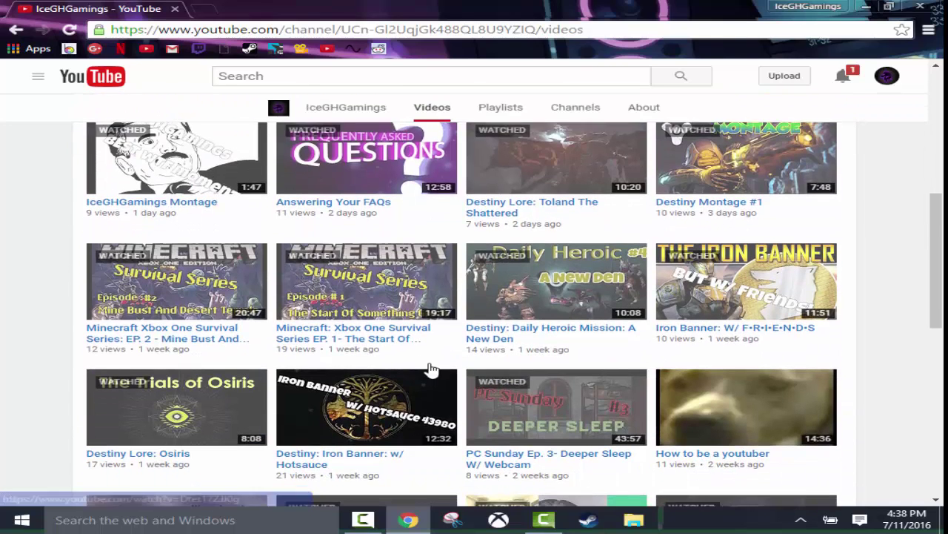
scroll(431, 369, down, 1)
scroll(445, 397, down, 1)
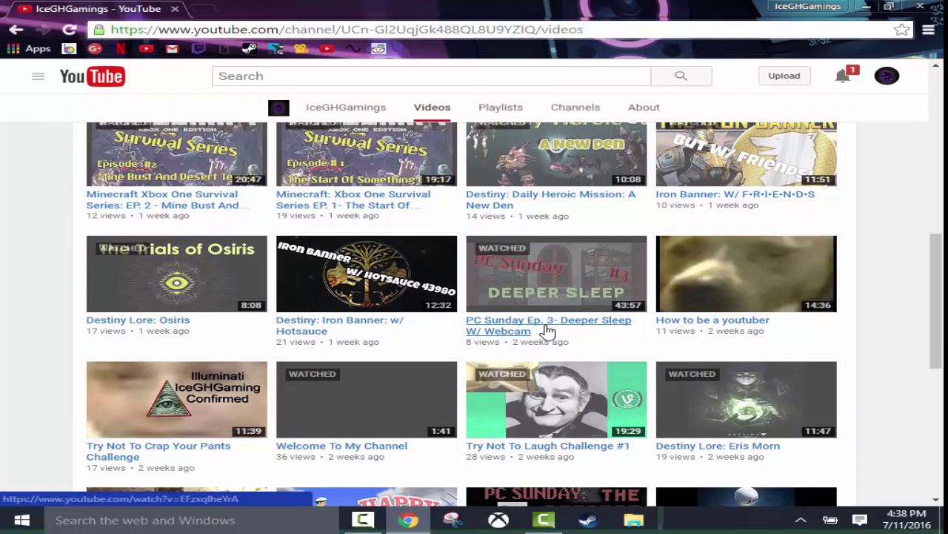
scroll(444, 340, up, 2)
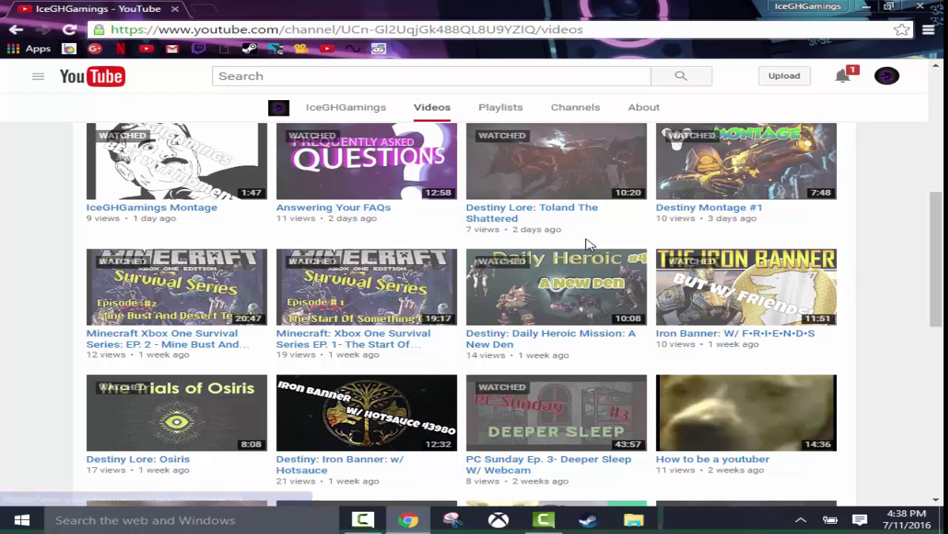
scroll(637, 239, up, 3)
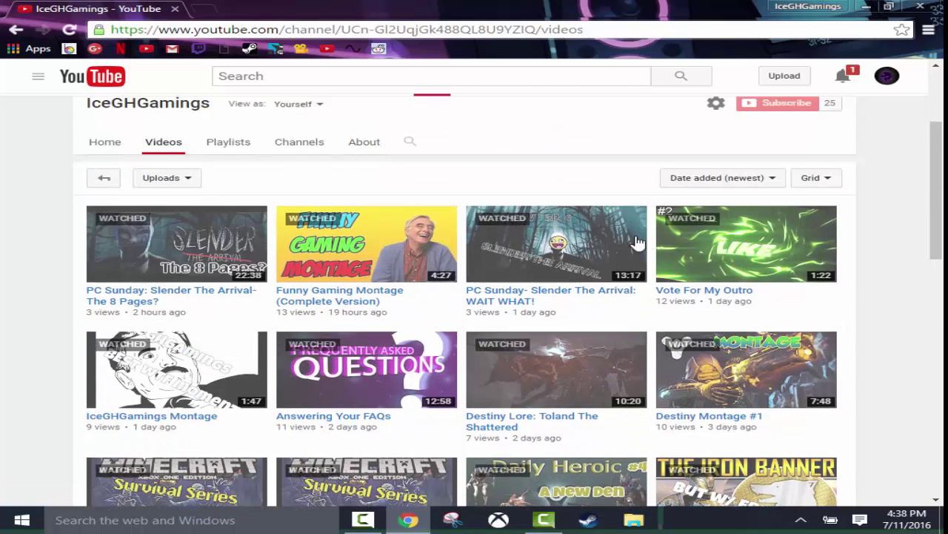
right_click(3, 318)
click(18, 302)
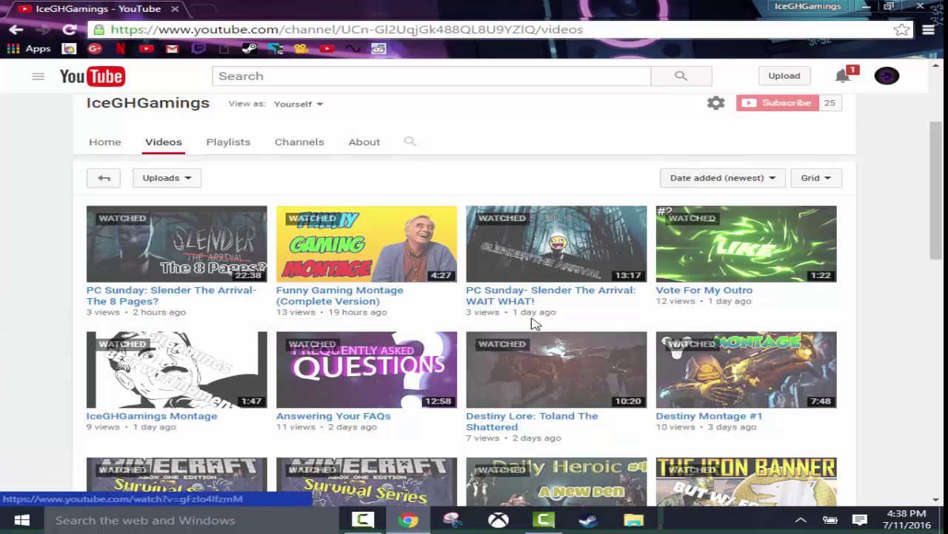
Load more uploads down to the Destiny Taken King engrams video, then scroll back up
scroll(807, 311, down, 5)
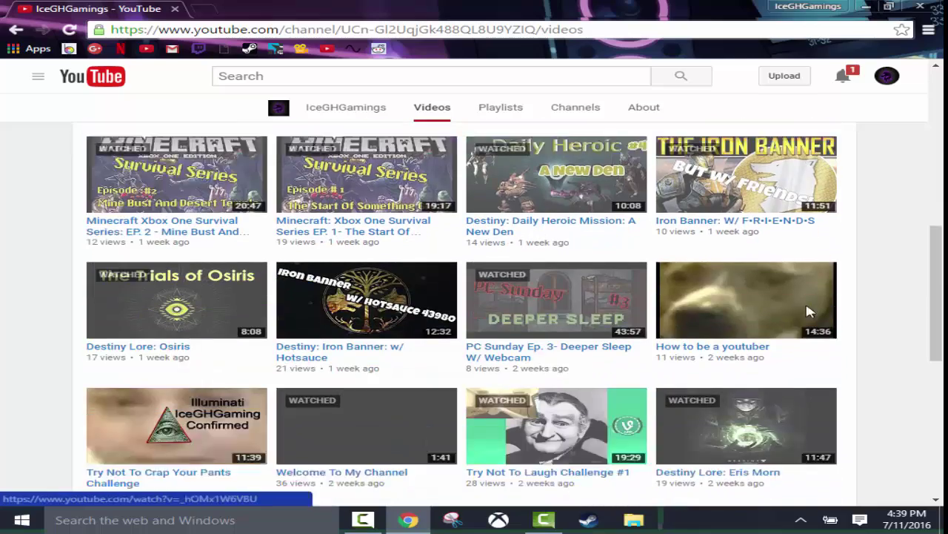
scroll(808, 311, down, 6)
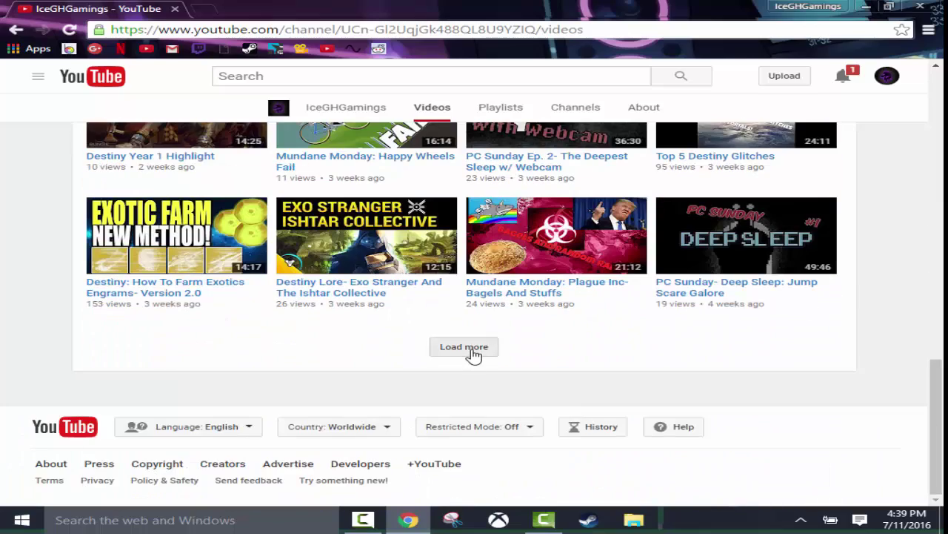
click(474, 353)
scroll(493, 348, down, 2)
scroll(502, 348, down, 2)
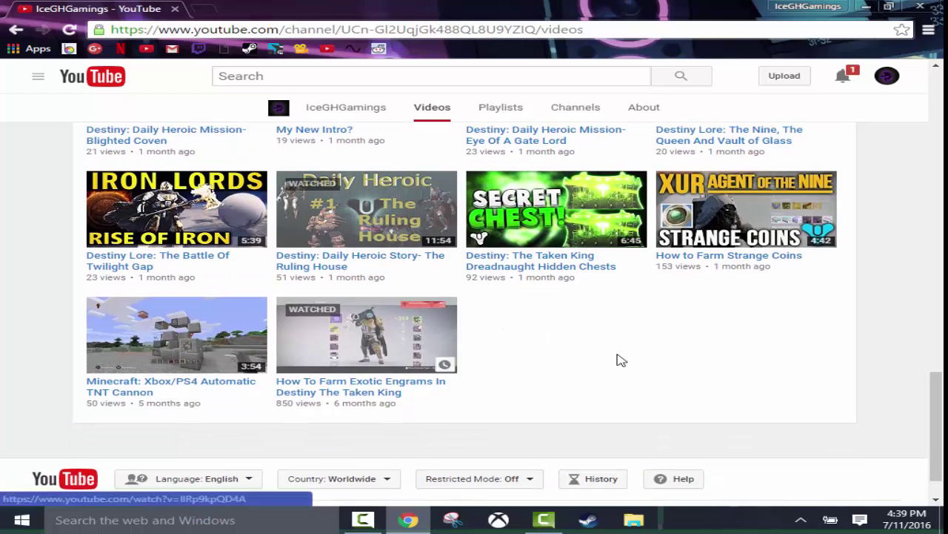
scroll(393, 235, up, 15)
scroll(393, 236, up, 2)
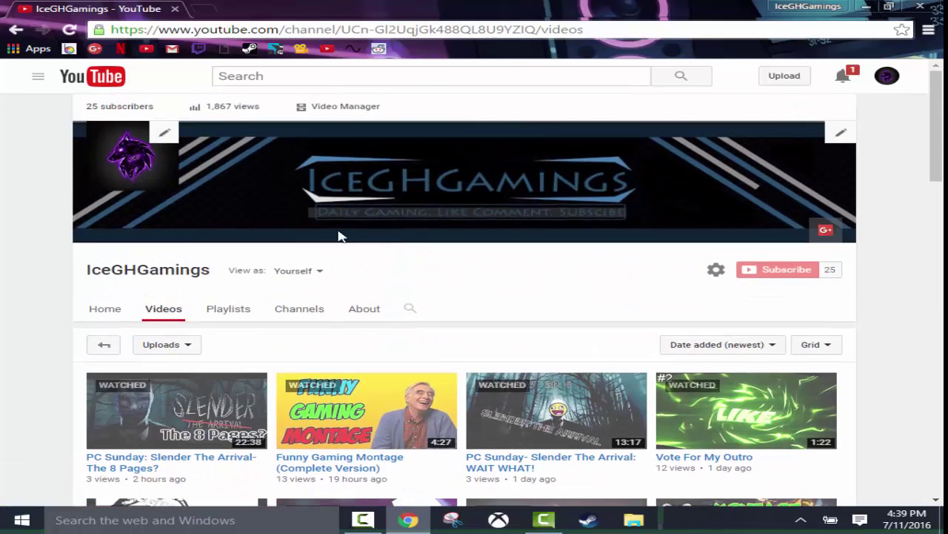
Go to the IceGHGamings channel Home tab via the YouTube bookmark
click(146, 48)
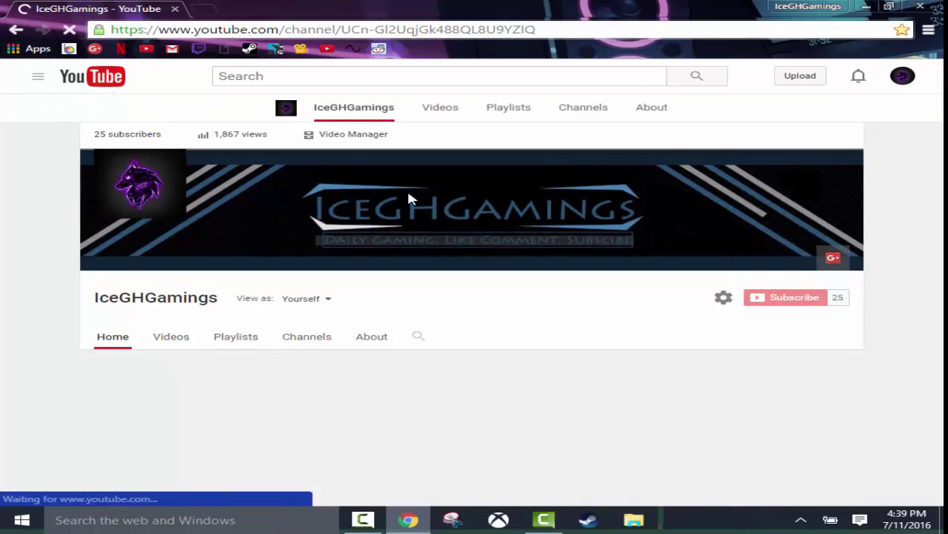